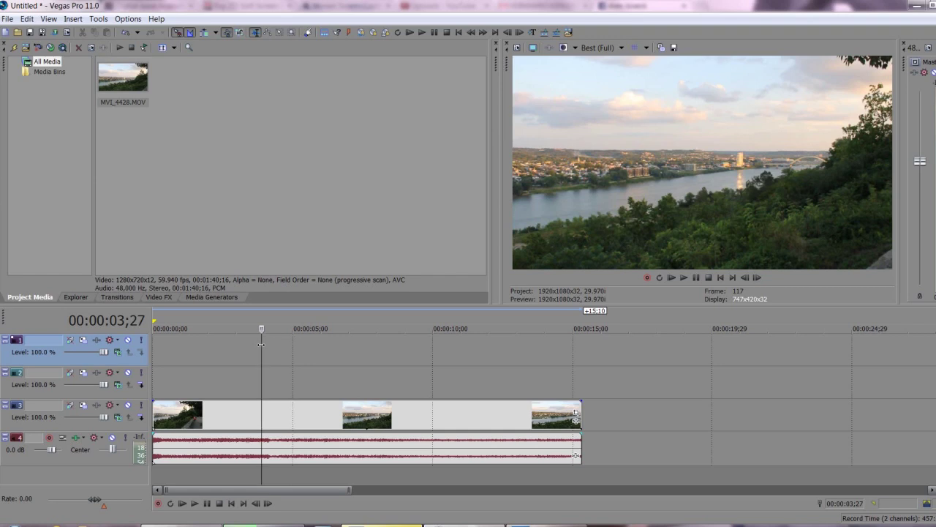
# Insert a text media event on track 1 and replace Sample Text with 'ajotij'
pyautogui.rightClick(265, 342)
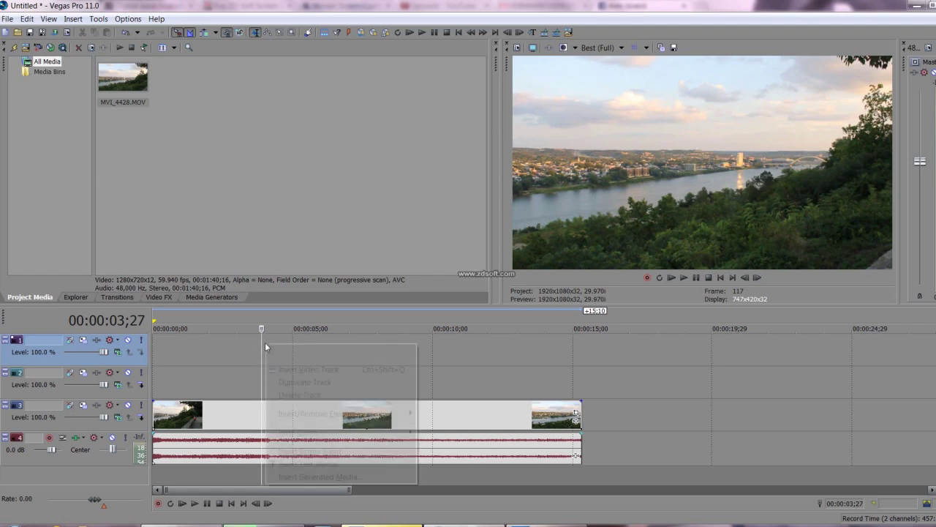
pyautogui.click(318, 466)
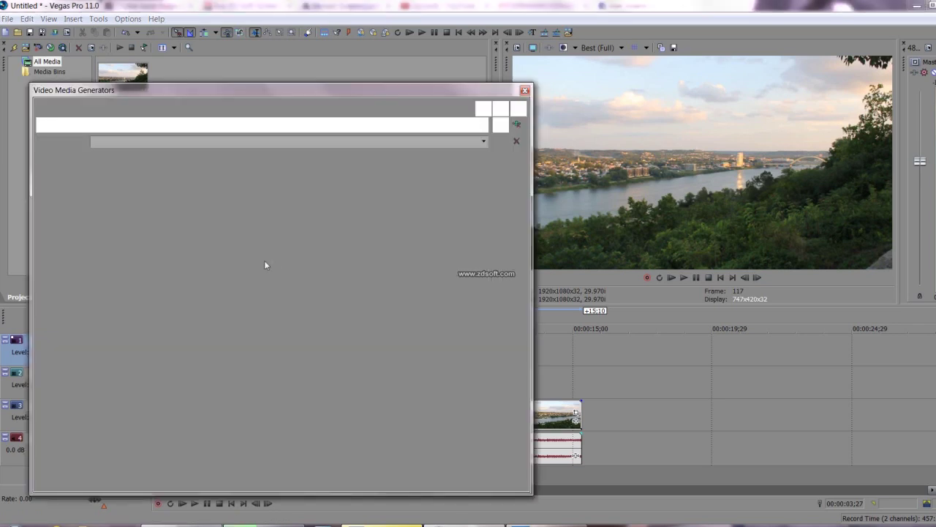
pyautogui.click(77, 237)
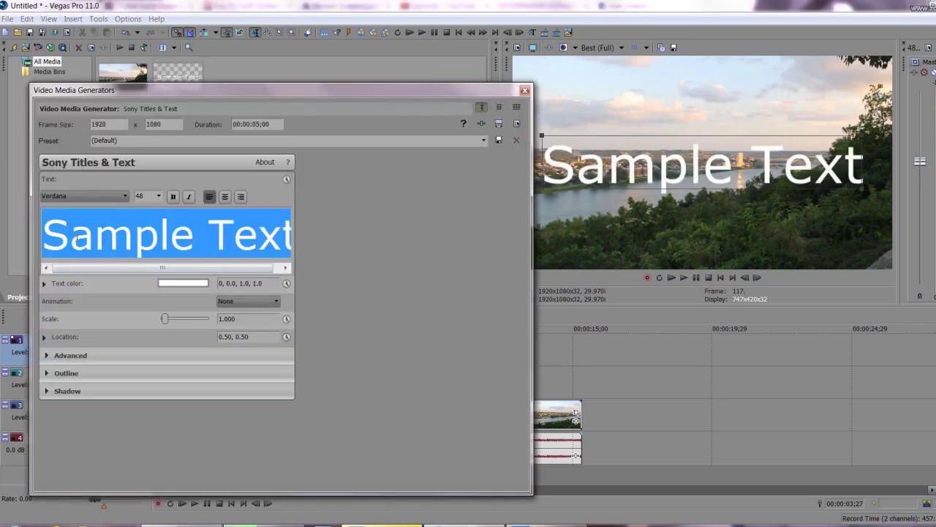
pyautogui.write('ajot')
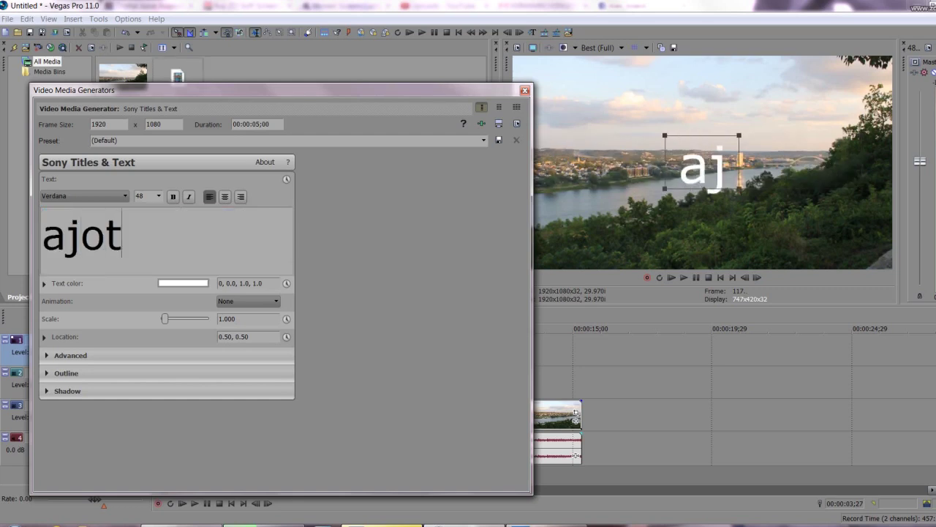
pyautogui.write('ij')
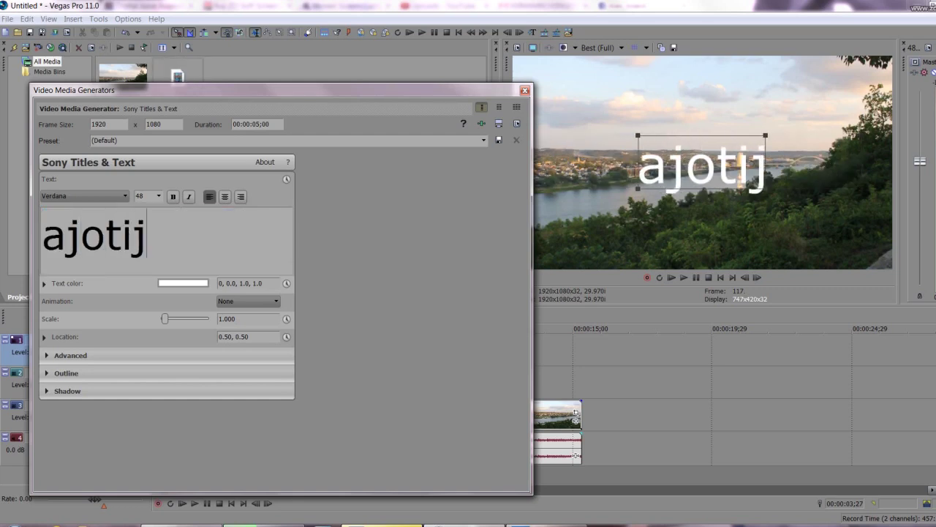
# Make the ajotij title bold at font size 80
pyautogui.doubleClick(50, 238)
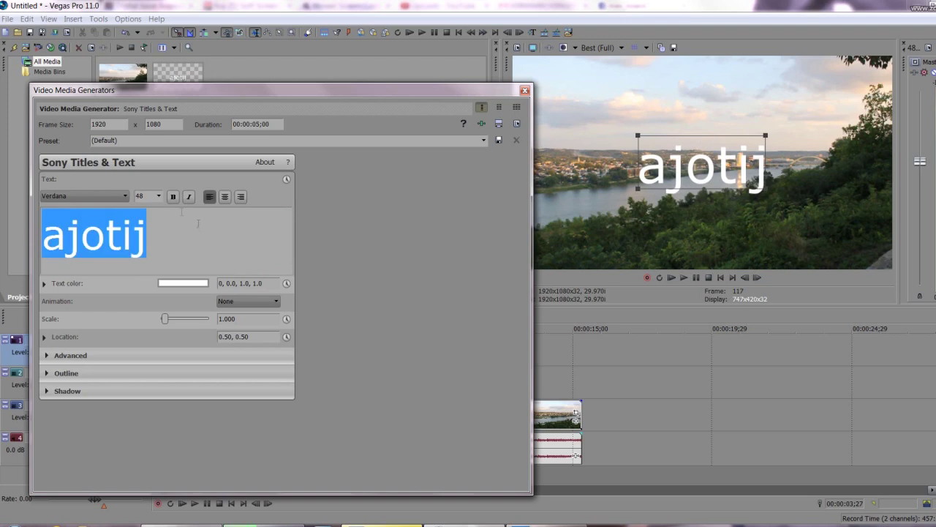
pyautogui.click(173, 197)
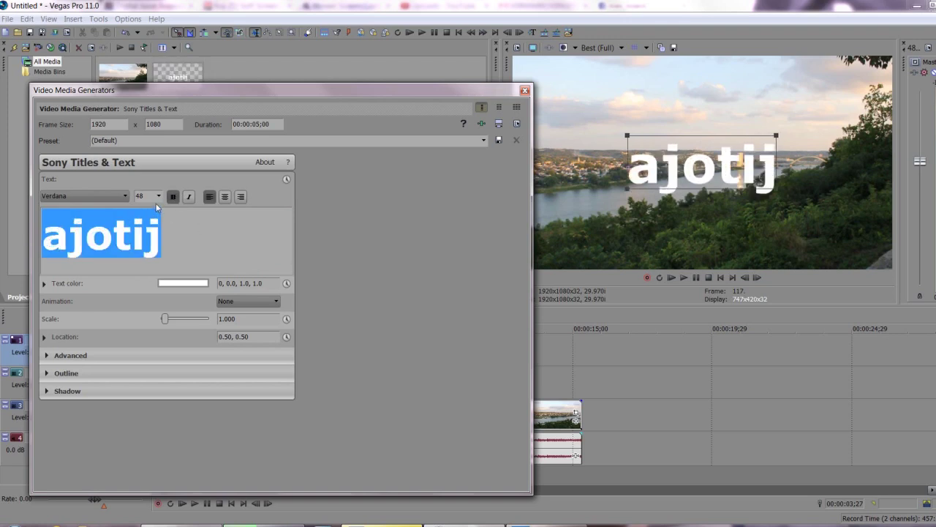
pyautogui.click(158, 197)
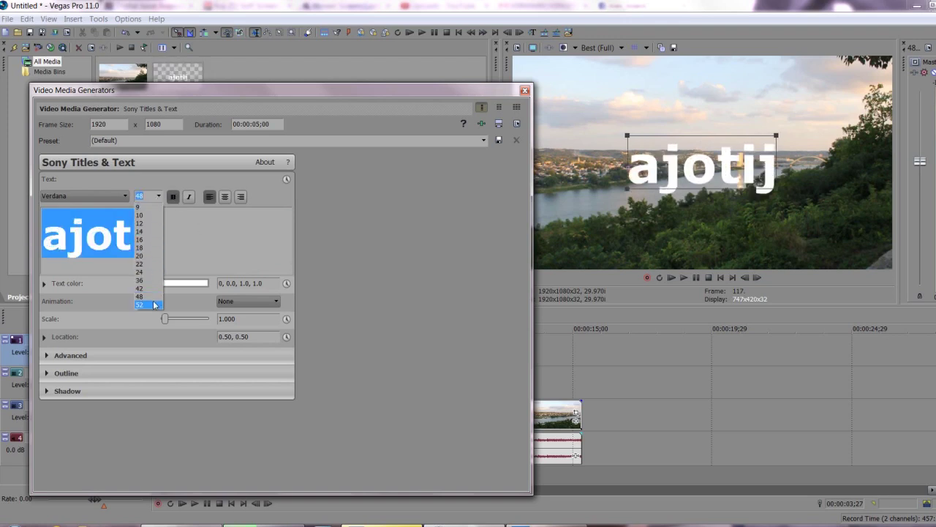
pyautogui.click(153, 301)
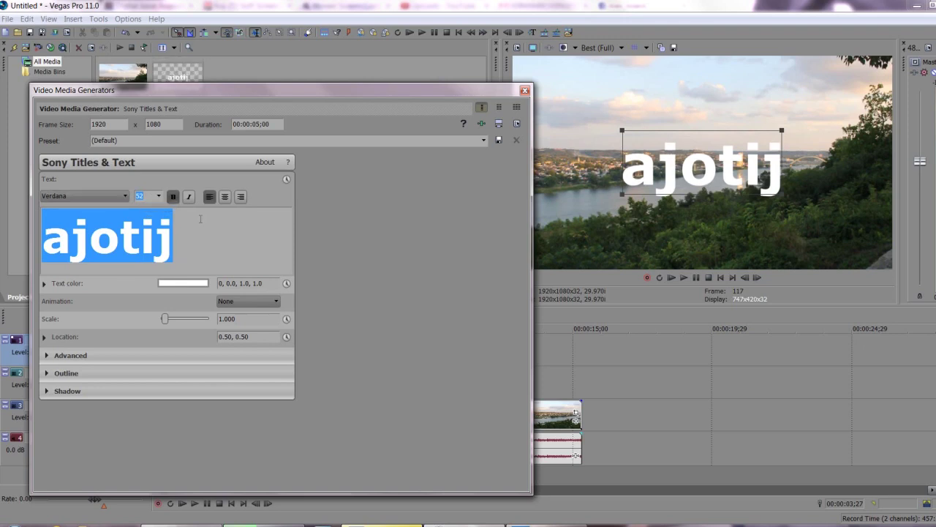
pyautogui.write('80')
pyautogui.press('Return')
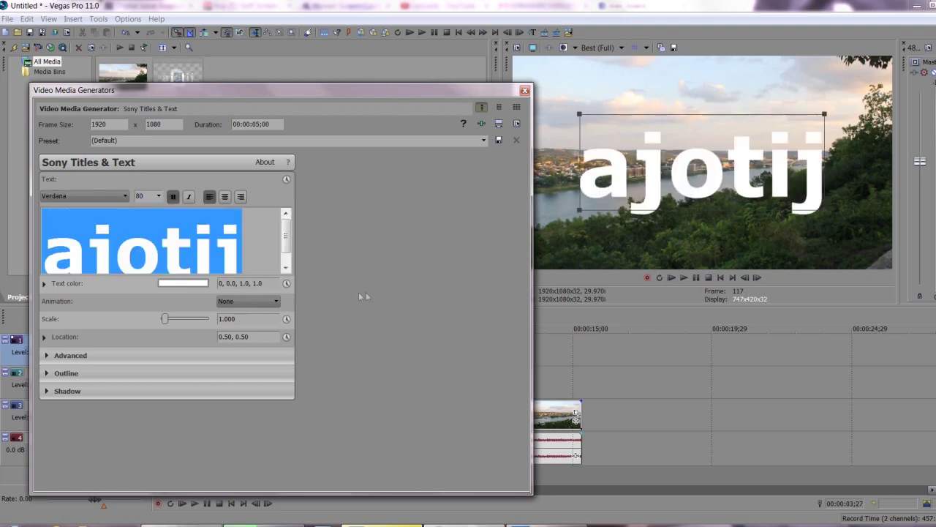
# Colour the ajotij title text gold-yellow, about HSV 47, 0.93, 0.79
pyautogui.click(256, 250)
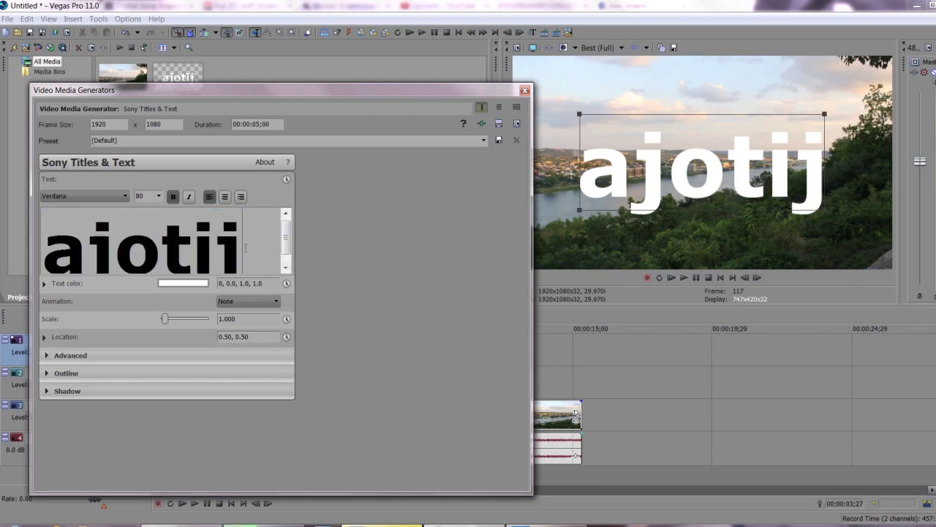
pyautogui.click(184, 284)
pyautogui.click(205, 380)
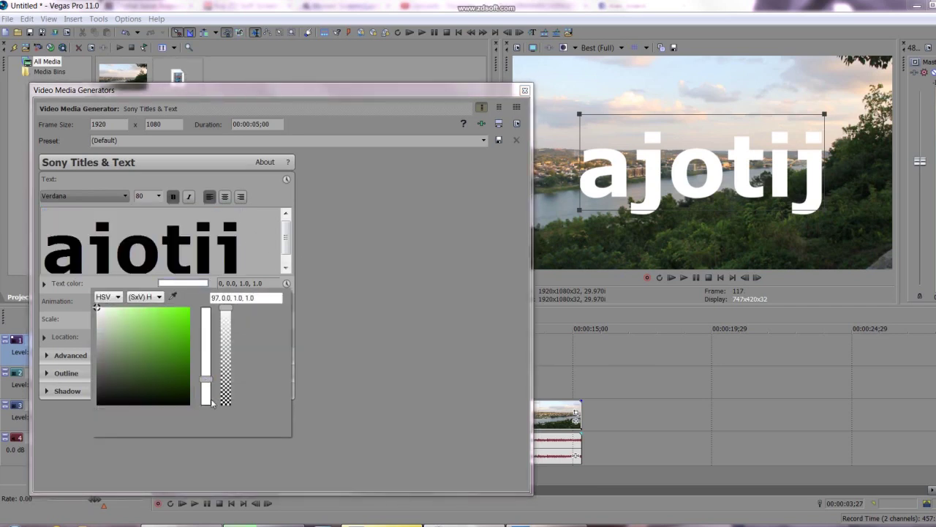
pyautogui.moveTo(206, 382)
pyautogui.mouseDown()
pyautogui.moveTo(204, 332)
pyautogui.moveTo(202, 396)
pyautogui.mouseUp()
pyautogui.click(143, 343)
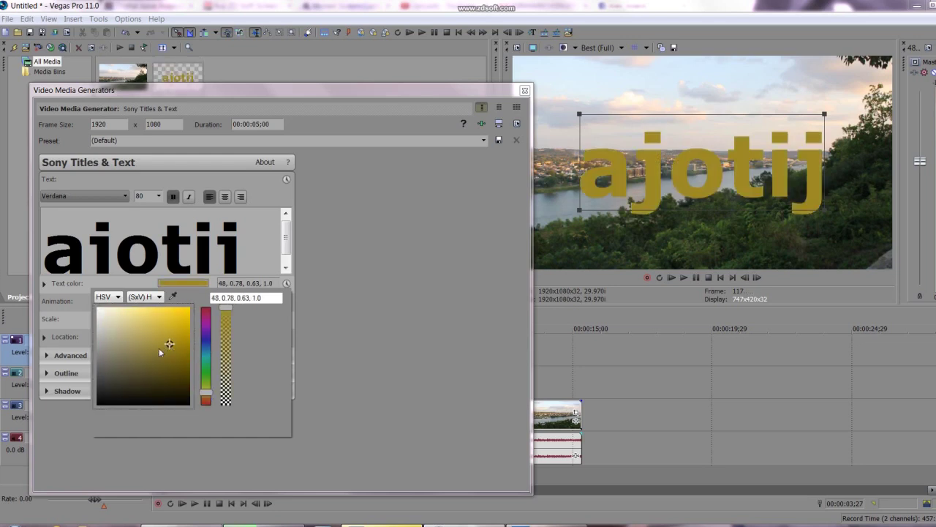
pyautogui.moveTo(206, 393)
pyautogui.mouseDown()
pyautogui.moveTo(207, 401)
pyautogui.moveTo(180, 378)
pyautogui.moveTo(166, 334)
pyautogui.mouseUp()
pyautogui.moveTo(207, 401); pyautogui.dragTo(207, 397)
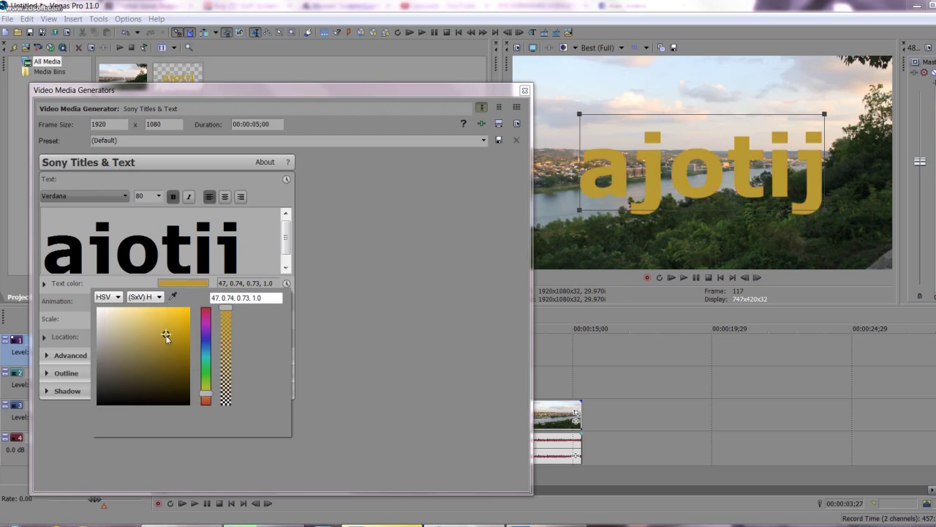
pyautogui.moveTo(169, 337); pyautogui.dragTo(181, 330)
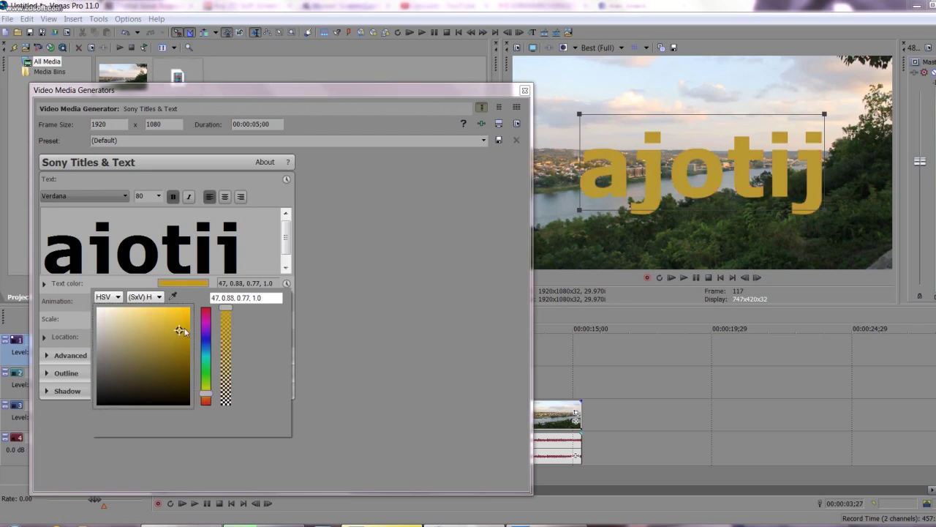
pyautogui.click(48, 393)
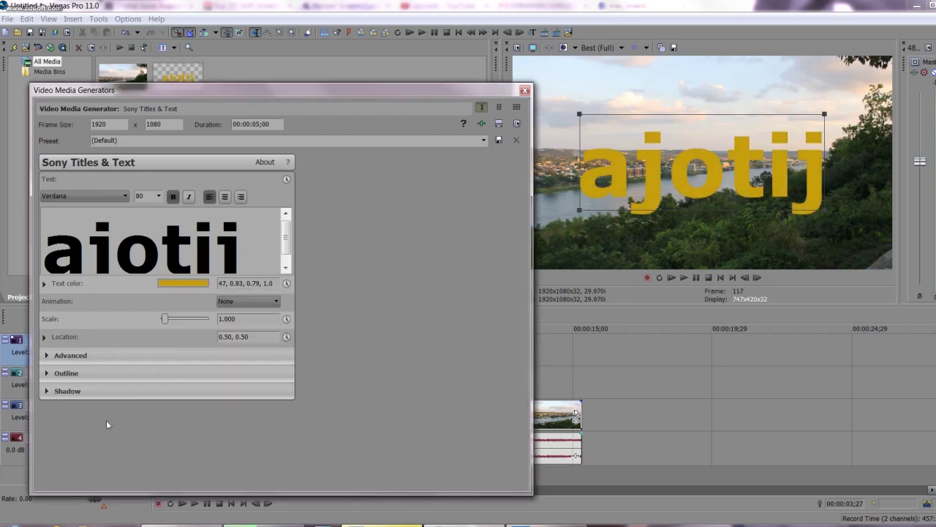
pyautogui.click(58, 392)
# Enable the drop shadow with offset X 0.013, offset Y 0.014, blur 1.432, then close the generator
pyautogui.click(219, 407)
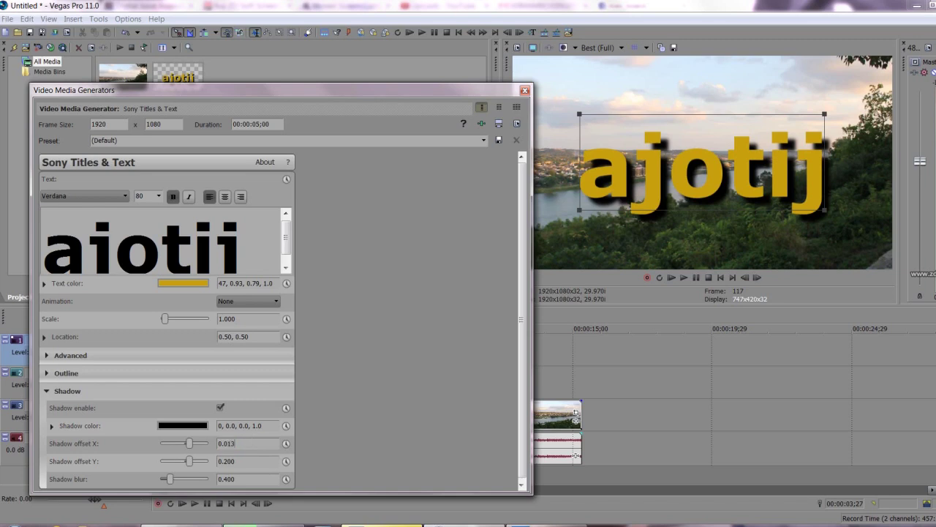
pyautogui.click(225, 461)
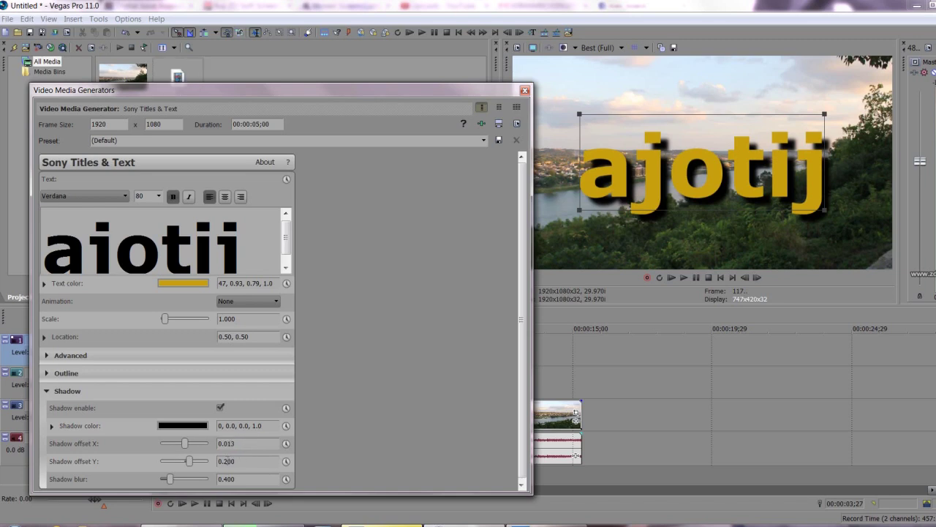
pyautogui.moveTo(225, 461); pyautogui.dragTo(235, 461)
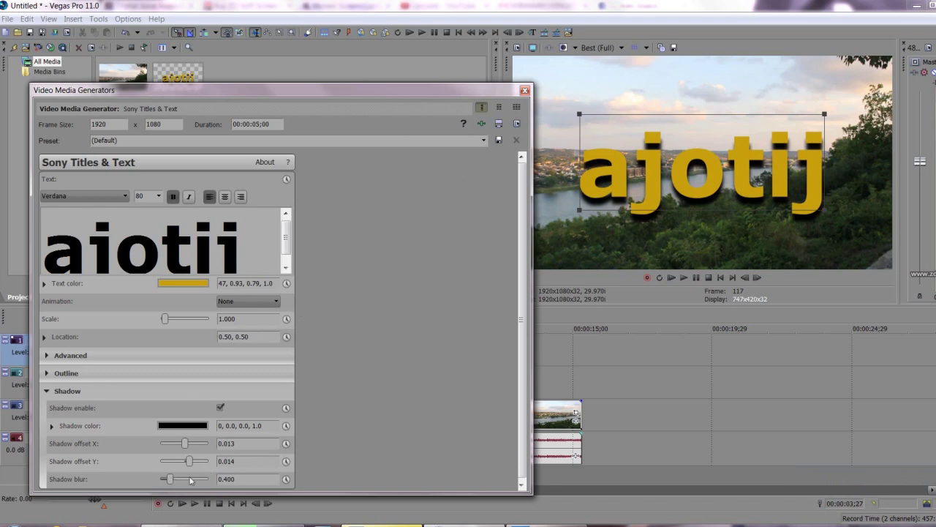
pyautogui.moveTo(170, 482); pyautogui.dragTo(189, 481)
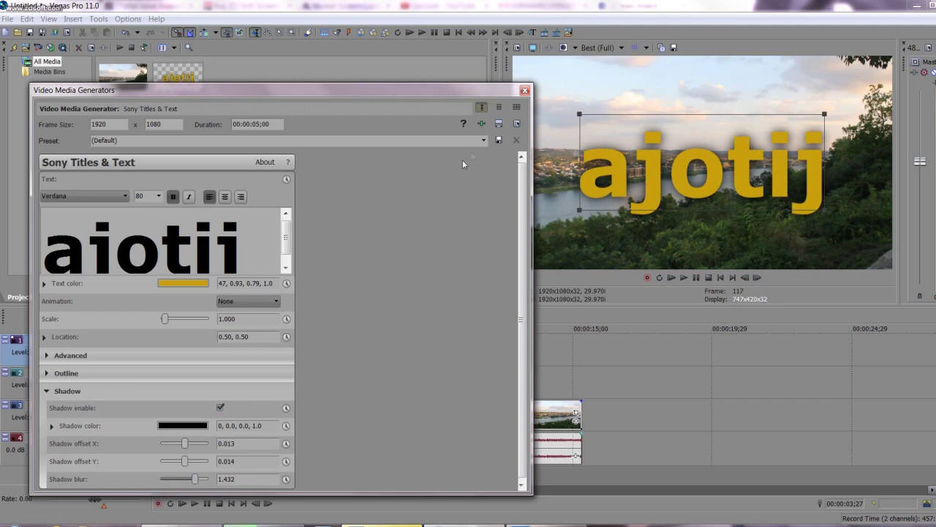
pyautogui.click(524, 91)
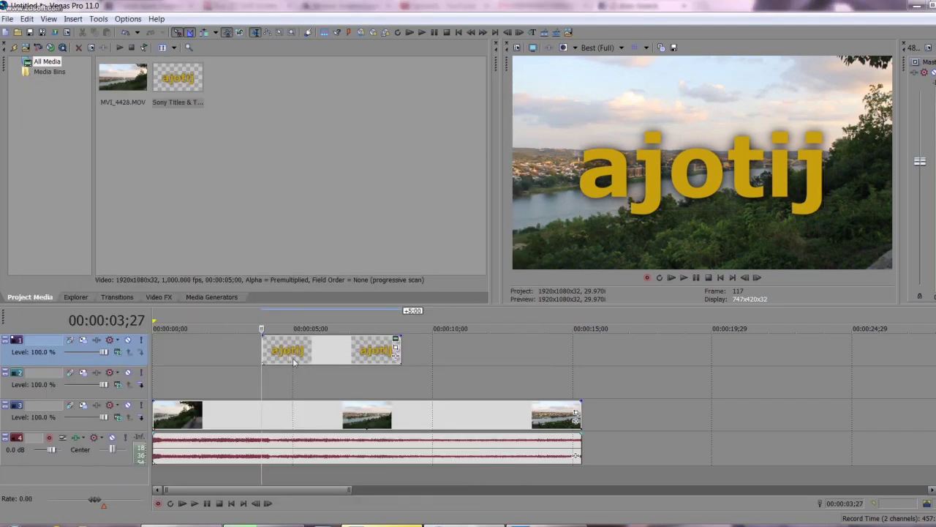
# Extend the ajotij title event and add fade-in and fade-out curves at its ends
pyautogui.moveTo(398, 355); pyautogui.dragTo(507, 355)
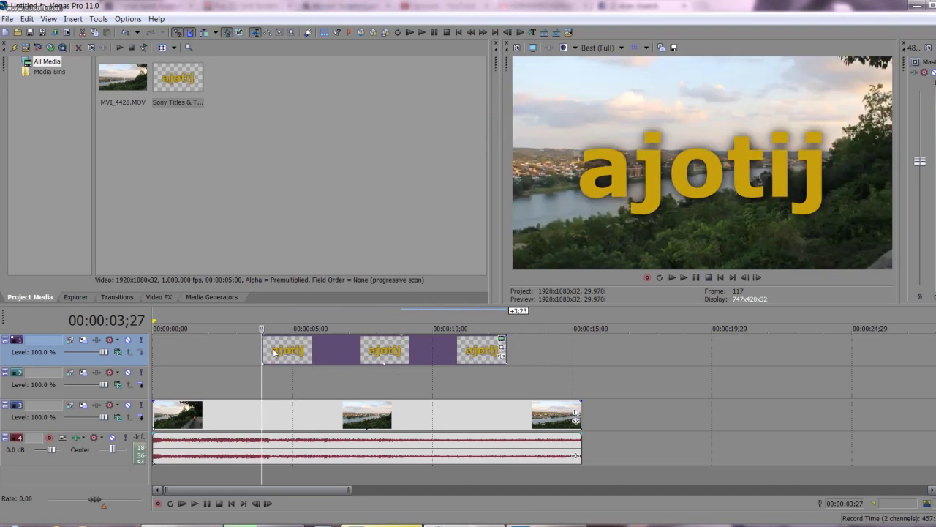
pyautogui.moveTo(263, 338); pyautogui.dragTo(374, 336)
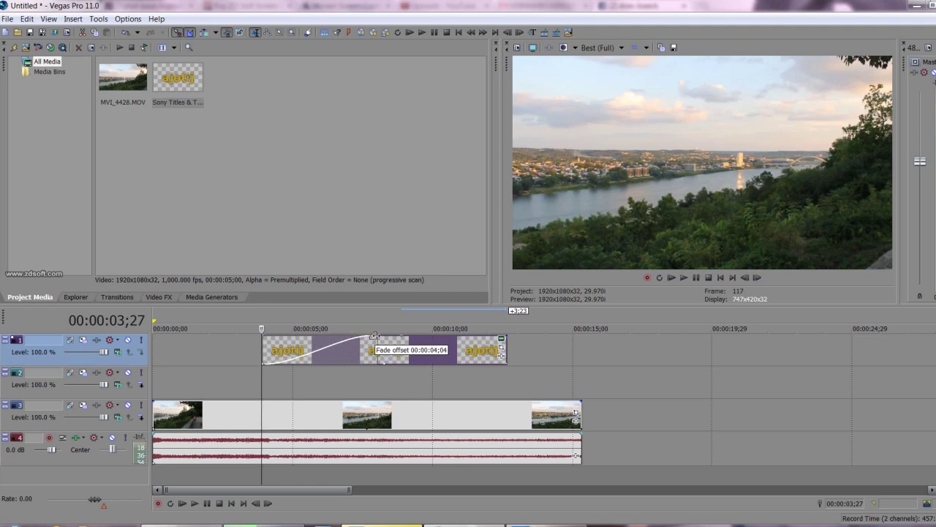
pyautogui.moveTo(507, 350); pyautogui.dragTo(428, 338)
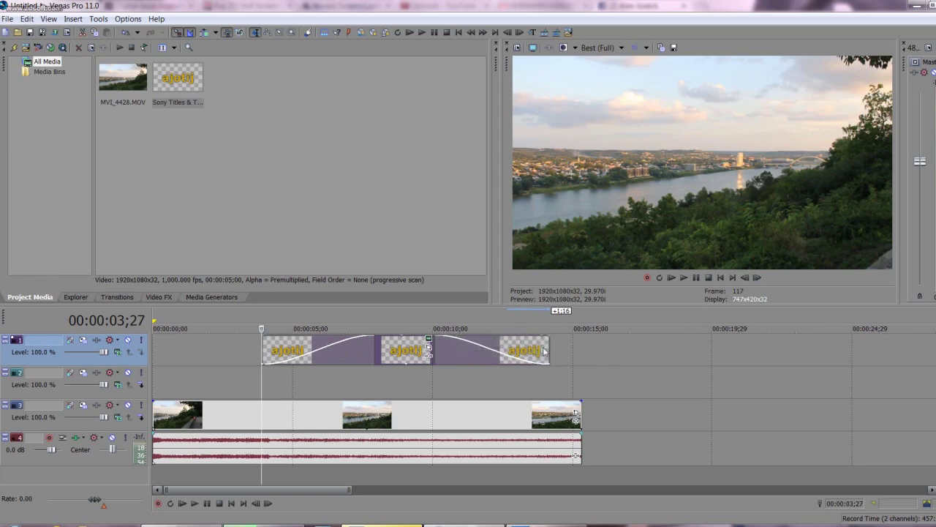
pyautogui.moveTo(547, 347); pyautogui.dragTo(502, 344)
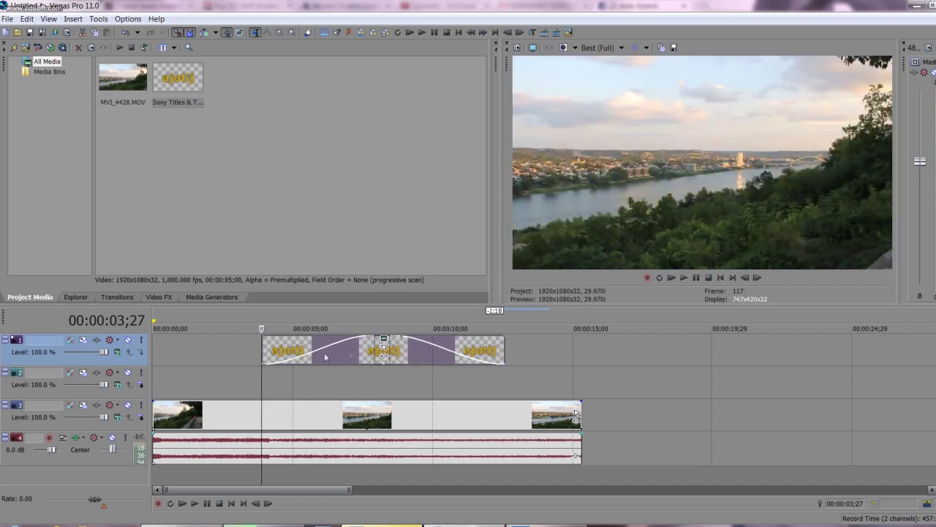
# Play the project from just before the title to preview it, with system sound muted
pyautogui.click(252, 375)
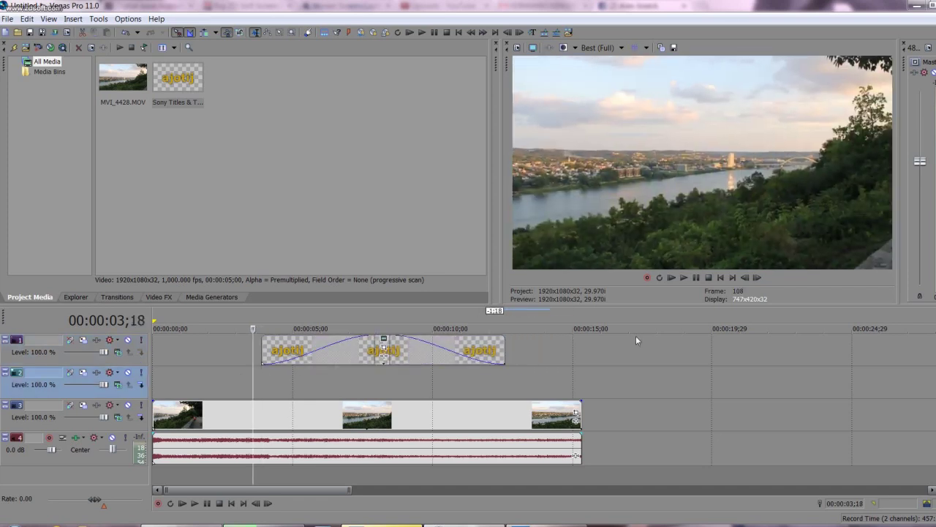
pyautogui.click(695, 278)
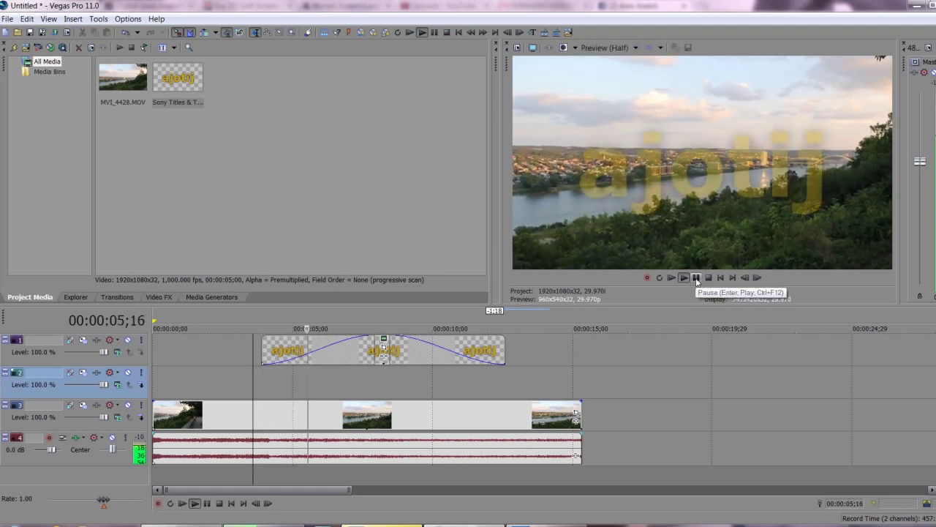
pyautogui.click(919, 521)
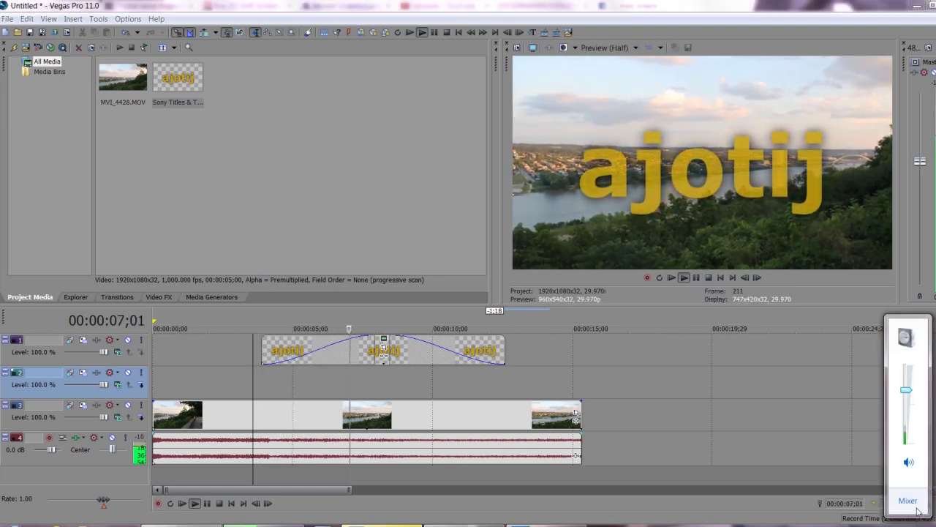
pyautogui.click(909, 461)
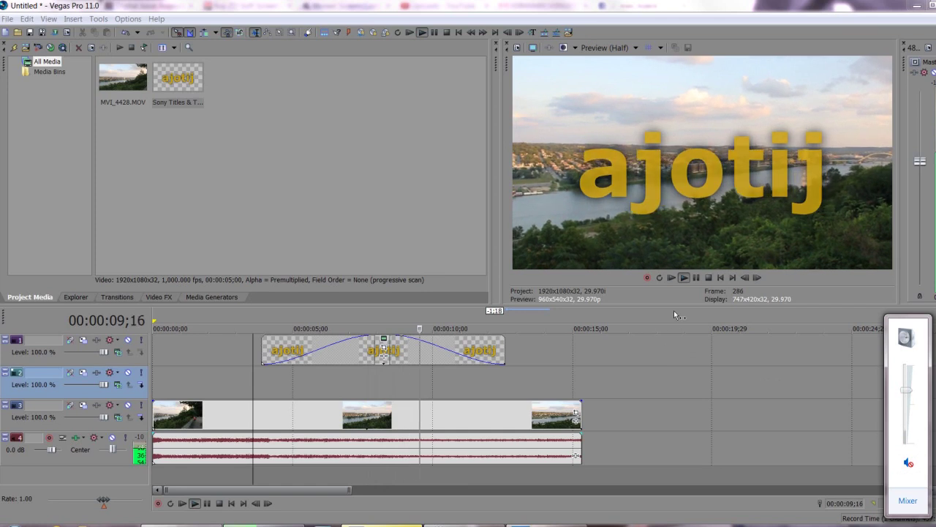
pyautogui.click(696, 281)
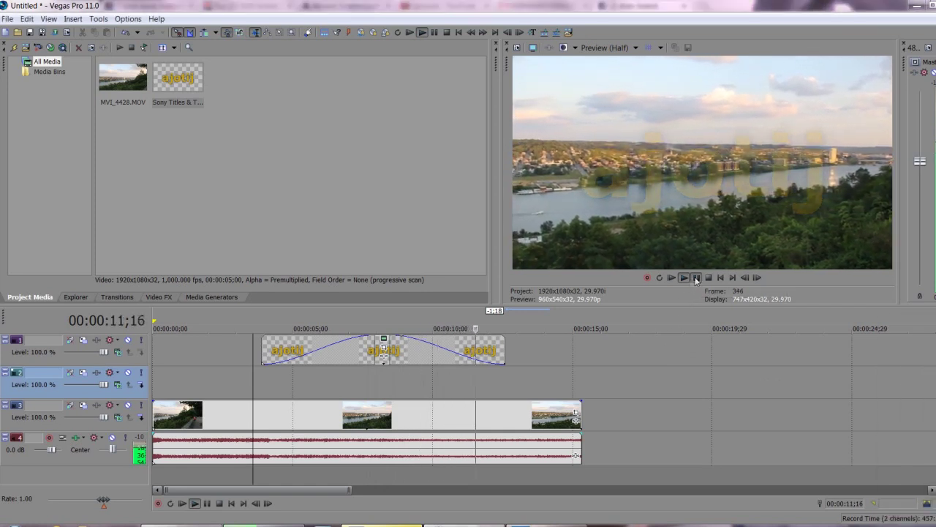
# Extend the title event by about a second and check its fade-in around 5;16
pyautogui.click(381, 381)
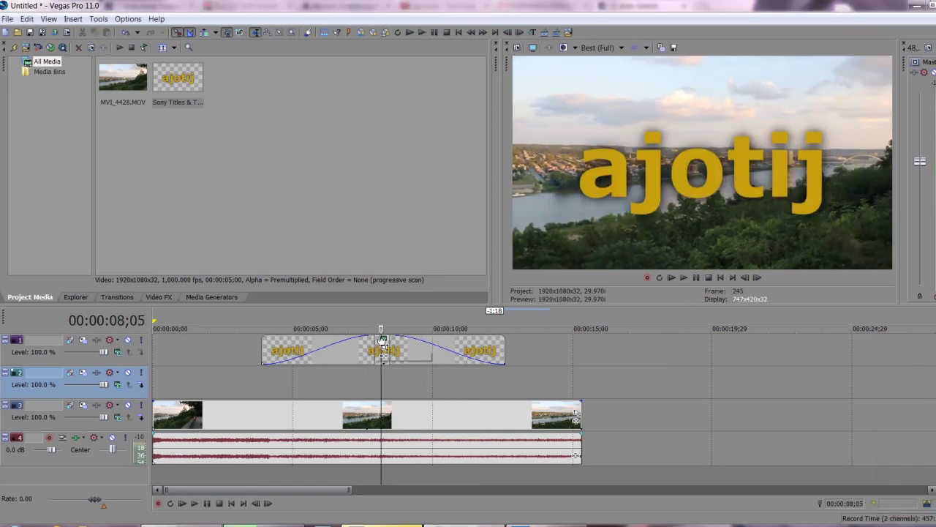
pyautogui.moveTo(383, 354); pyautogui.dragTo(416, 354)
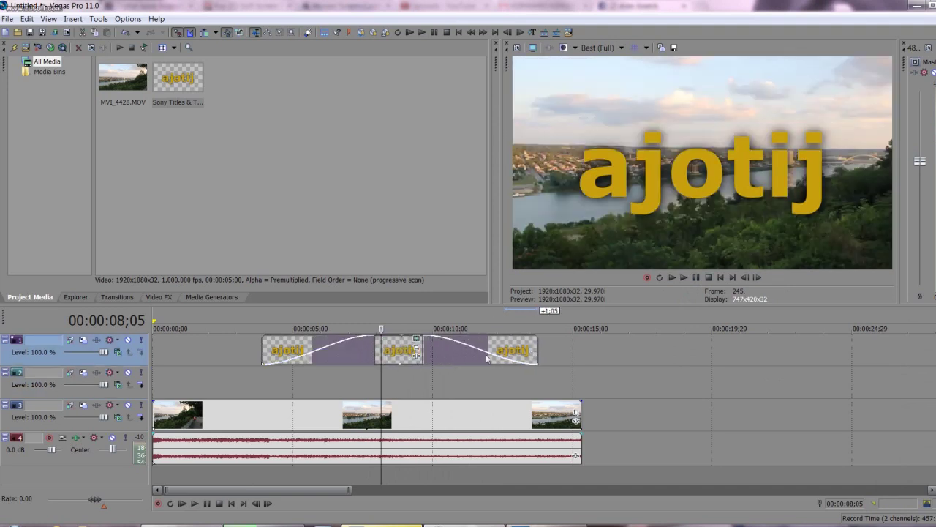
pyautogui.click(308, 383)
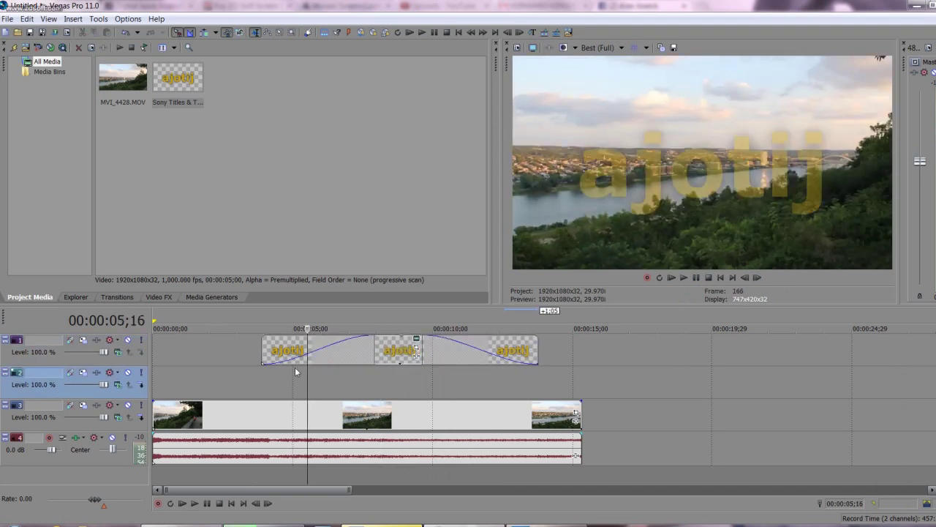
pyautogui.click(350, 376)
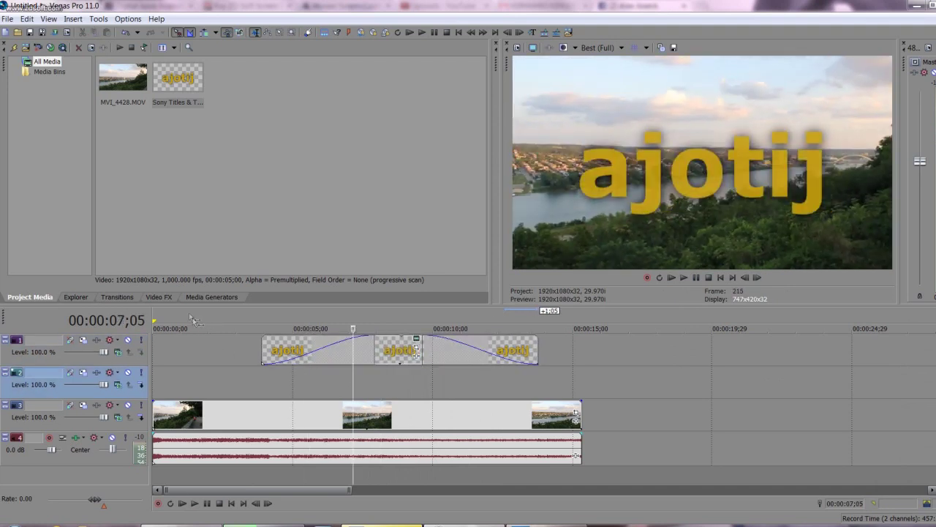
# Apply the Gradient Wipe Paint Splatter preset to the start of the title event
pyautogui.click(159, 297)
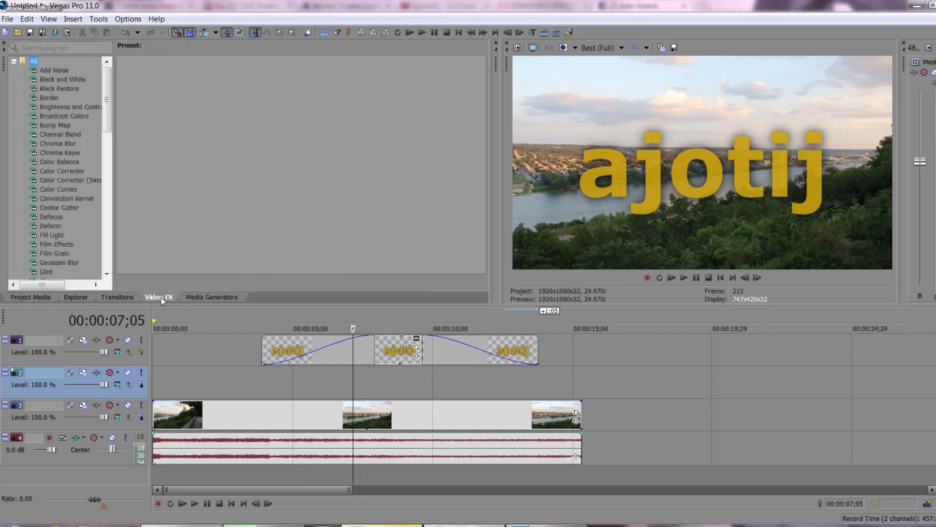
pyautogui.click(118, 297)
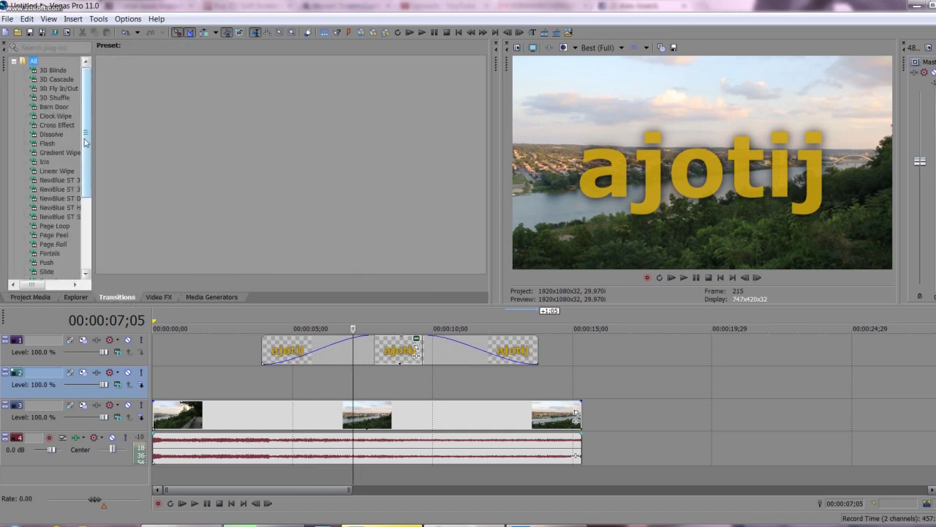
pyautogui.click(61, 137)
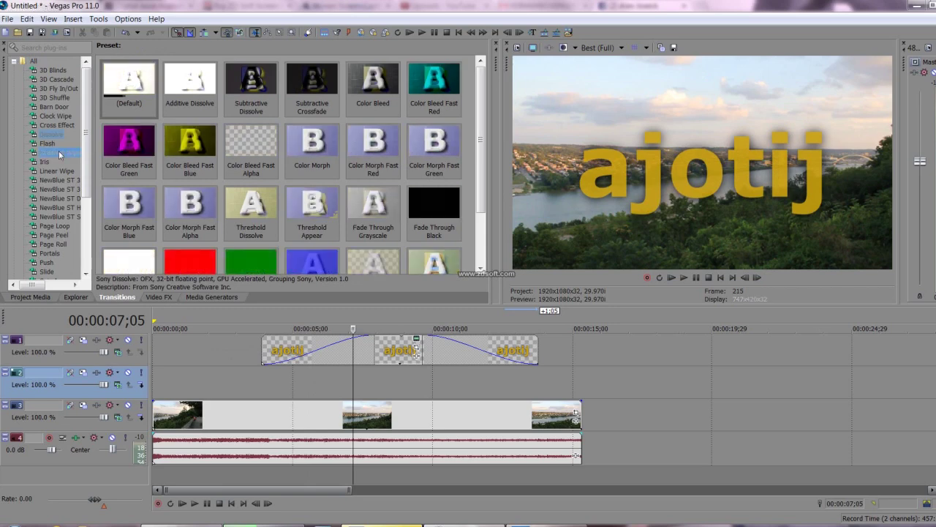
pyautogui.click(60, 152)
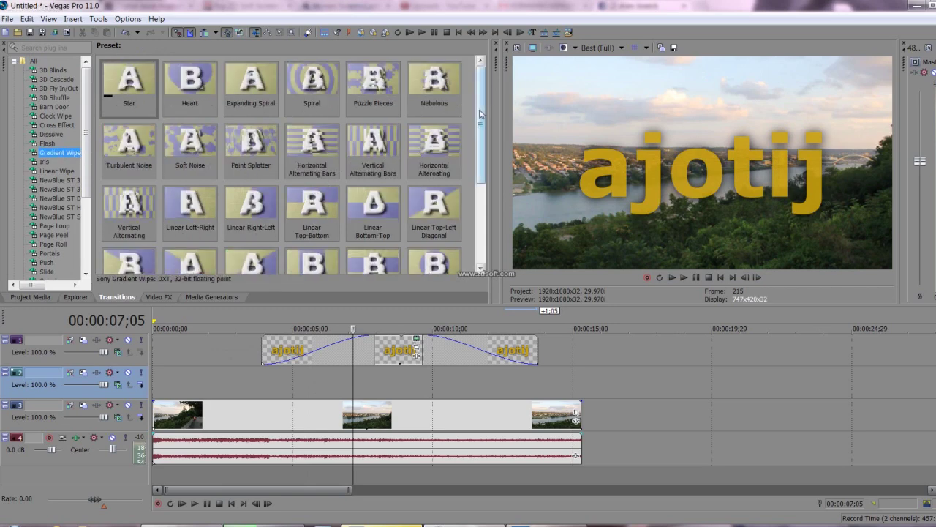
pyautogui.scroll(-2, 485, 176)
pyautogui.scroll(3, 485, 176)
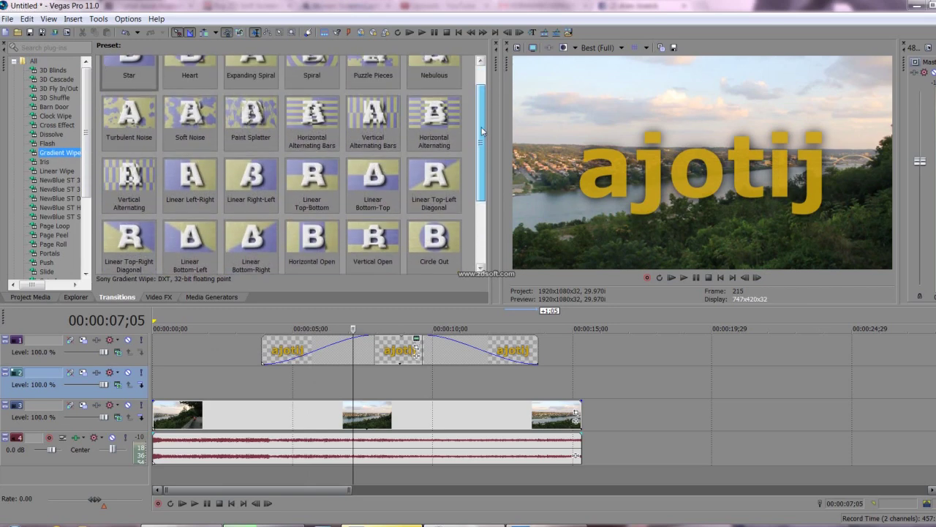
pyautogui.click(243, 144)
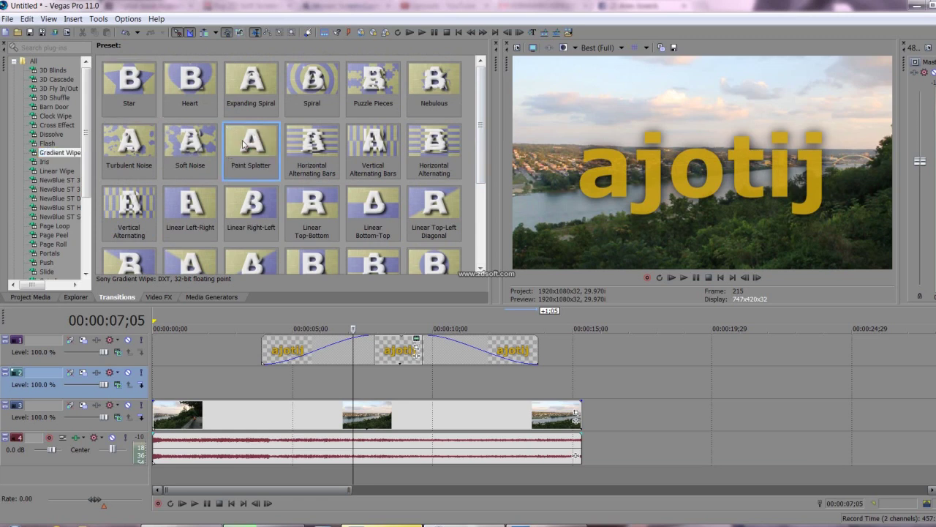
pyautogui.moveTo(290, 273); pyautogui.dragTo(319, 352)
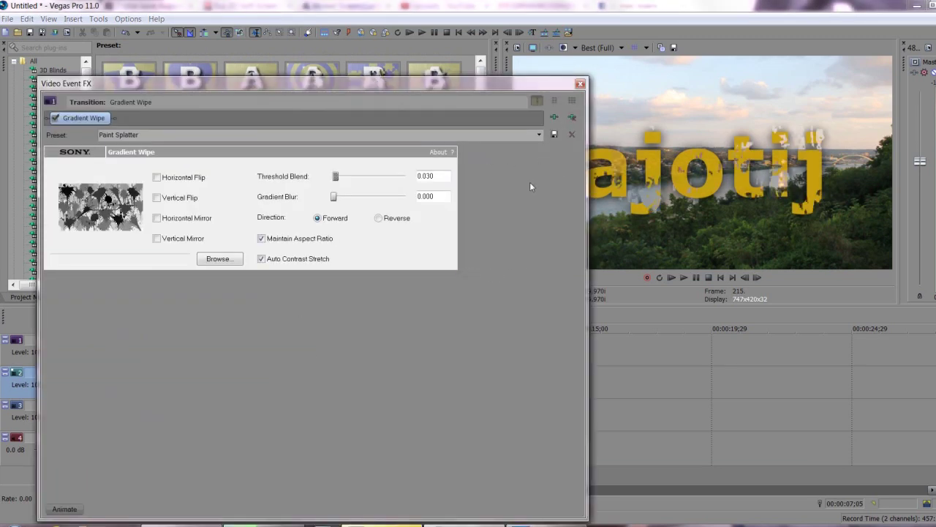
pyautogui.click(580, 83)
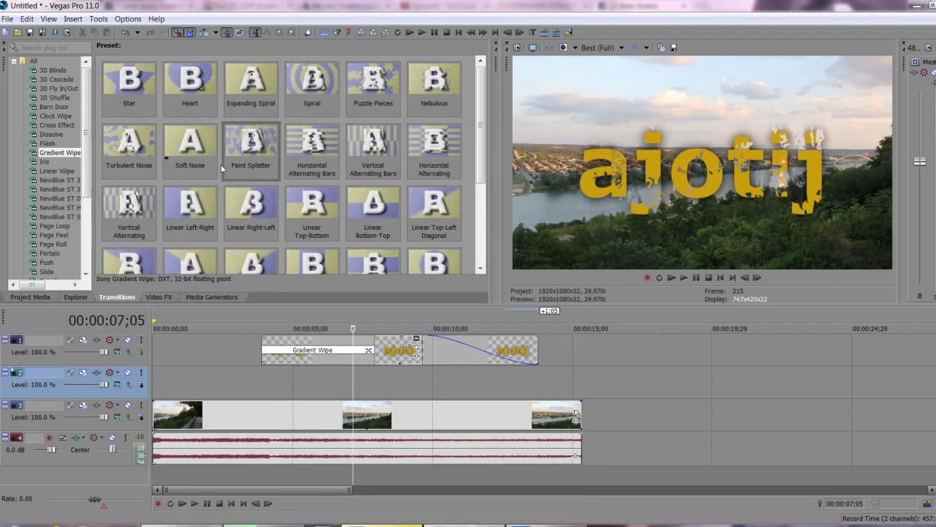
# Apply Paint Splatter to the title's end, lower its Threshold Blend, and play back the wipe
pyautogui.moveTo(262, 160); pyautogui.dragTo(477, 352)
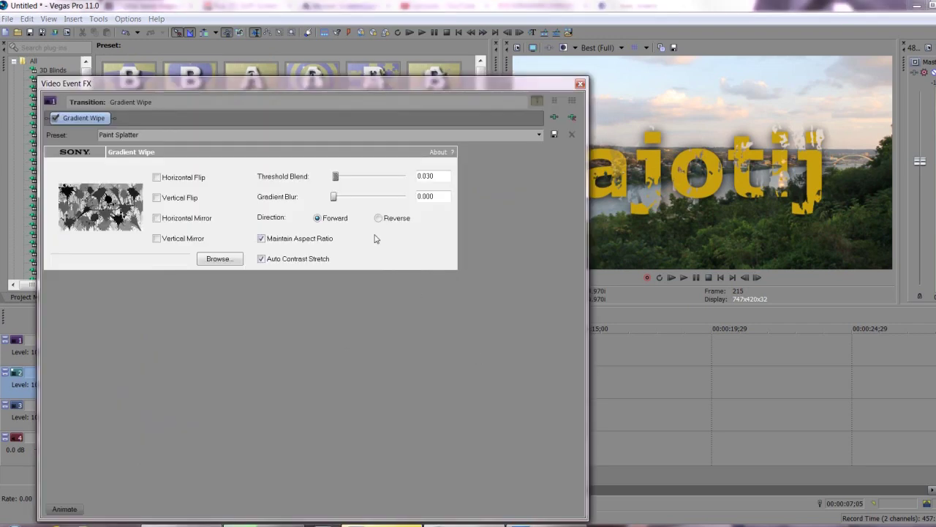
pyautogui.moveTo(386, 182); pyautogui.dragTo(369, 183)
pyautogui.click(580, 84)
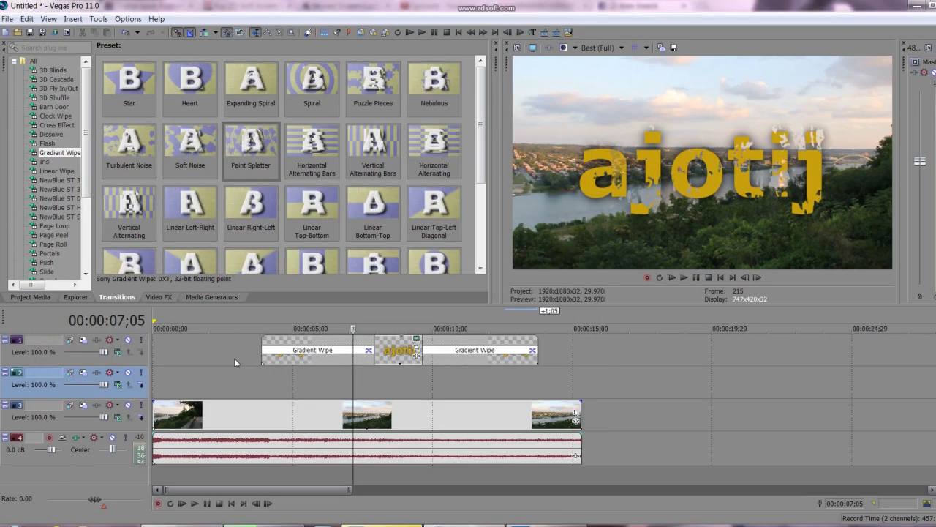
pyautogui.click(234, 357)
pyautogui.click(685, 278)
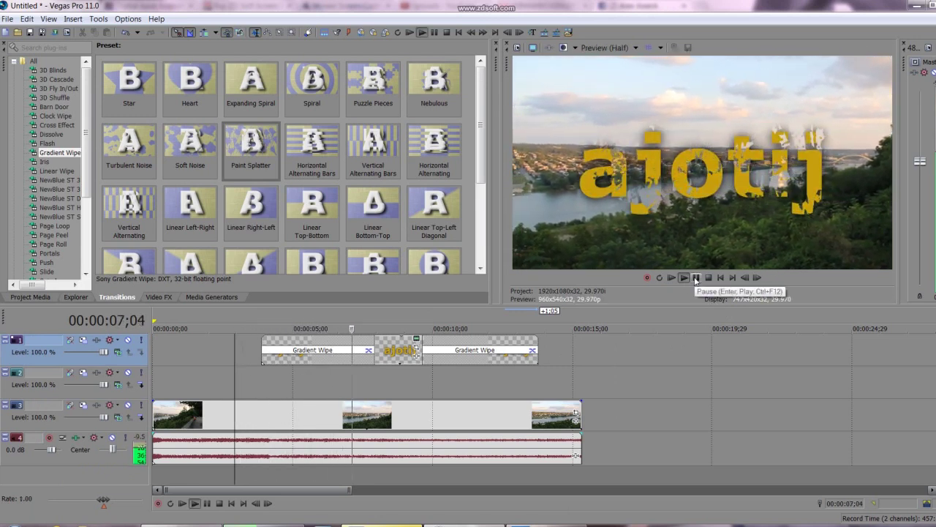
# Play back the title's wipe-in and wipe-out transitions to review them
pyautogui.click(695, 278)
pyautogui.click(694, 278)
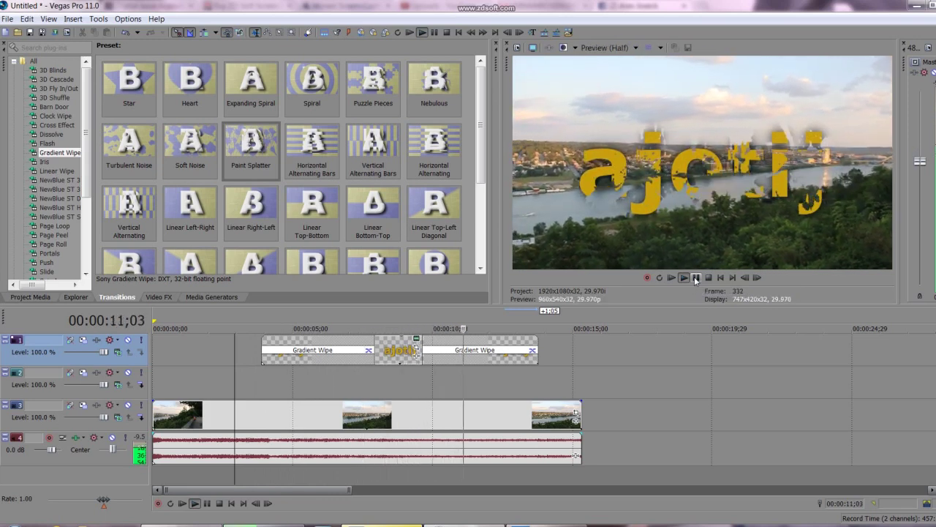
pyautogui.click(261, 383)
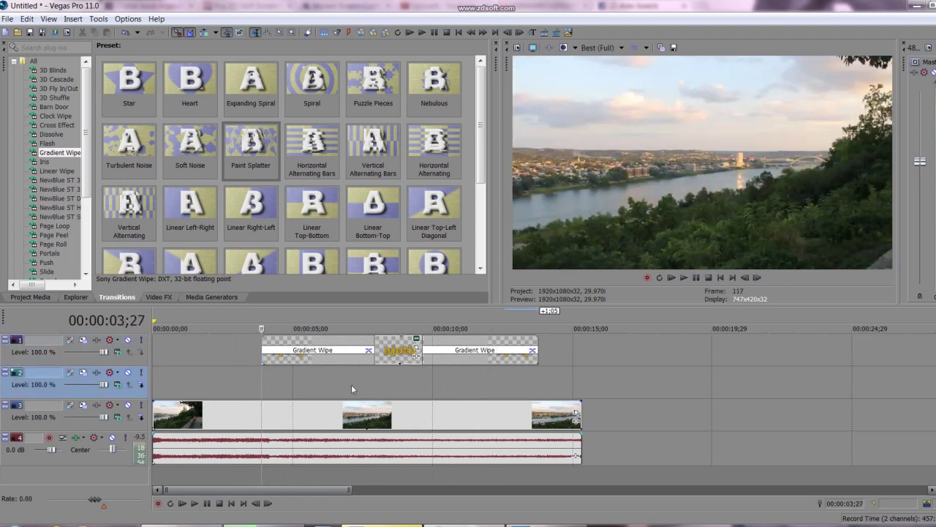
pyautogui.click(685, 278)
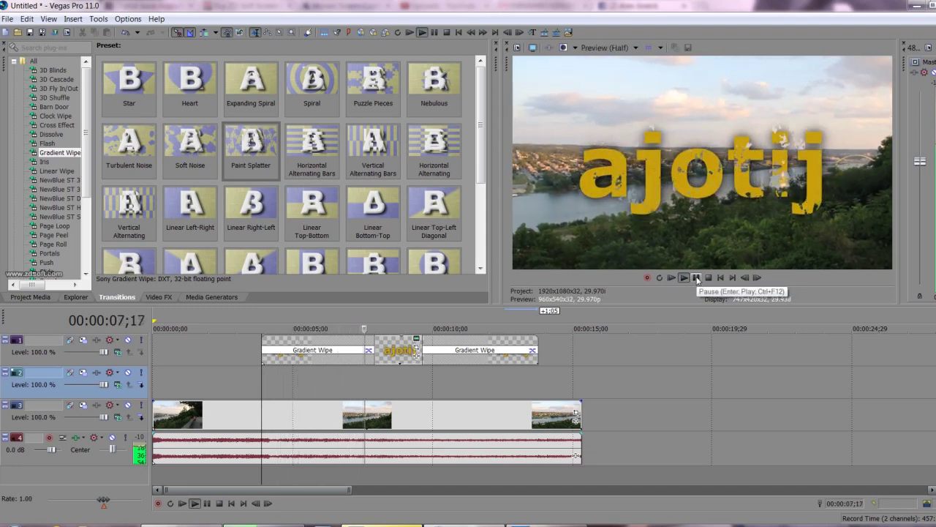
pyautogui.click(697, 278)
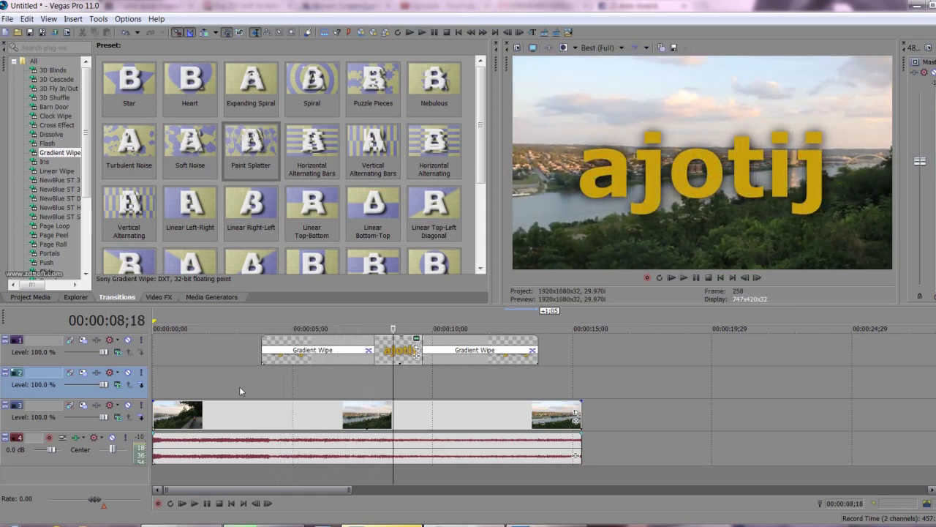
# Move the track 1 title events about a second earlier on the timeline
pyautogui.click(240, 386)
pyautogui.click(220, 395)
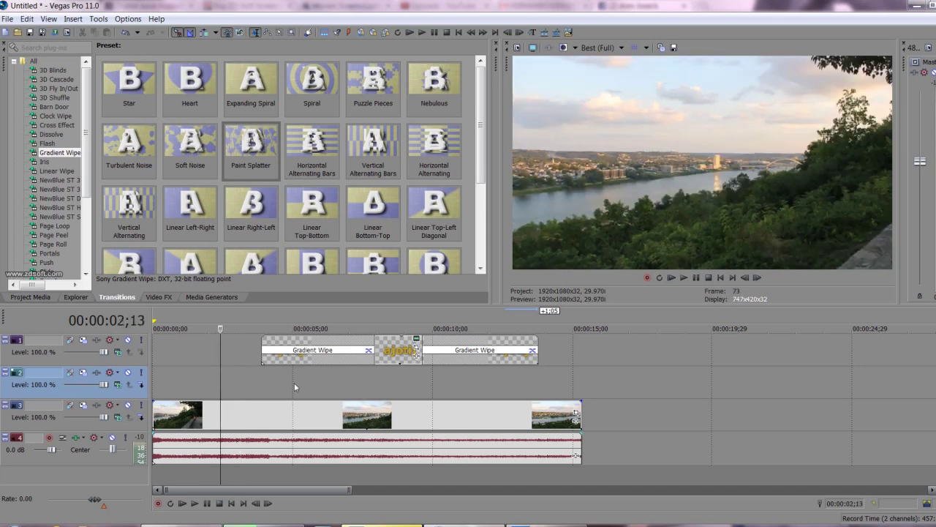
pyautogui.moveTo(401, 360); pyautogui.dragTo(346, 360)
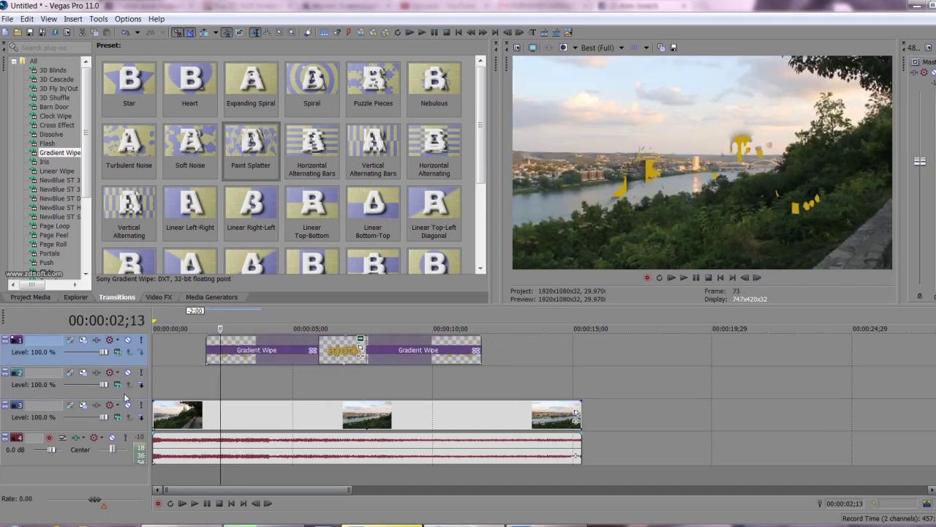
pyautogui.click(162, 390)
# Add a Blue Solid Color generator event to track 2
pyautogui.click(219, 297)
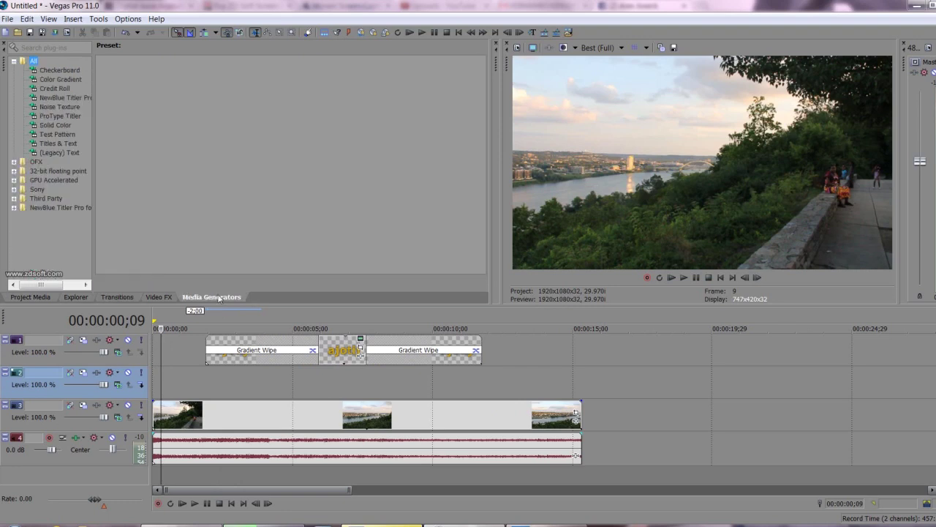
pyautogui.click(58, 126)
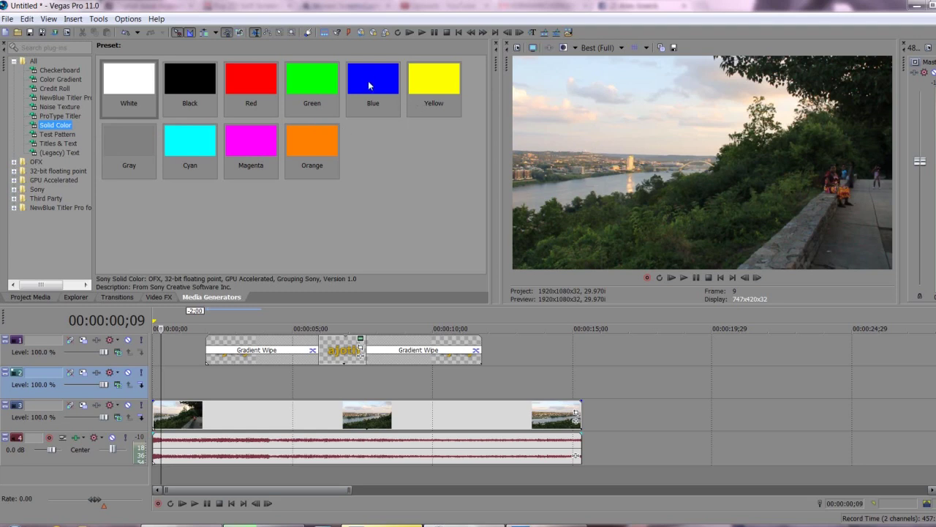
pyautogui.moveTo(371, 83); pyautogui.dragTo(169, 392)
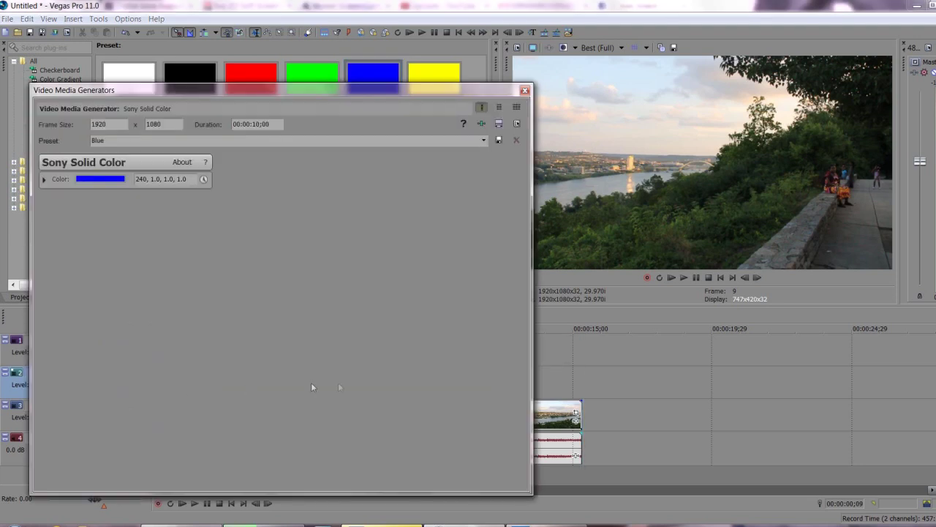
pyautogui.click(524, 90)
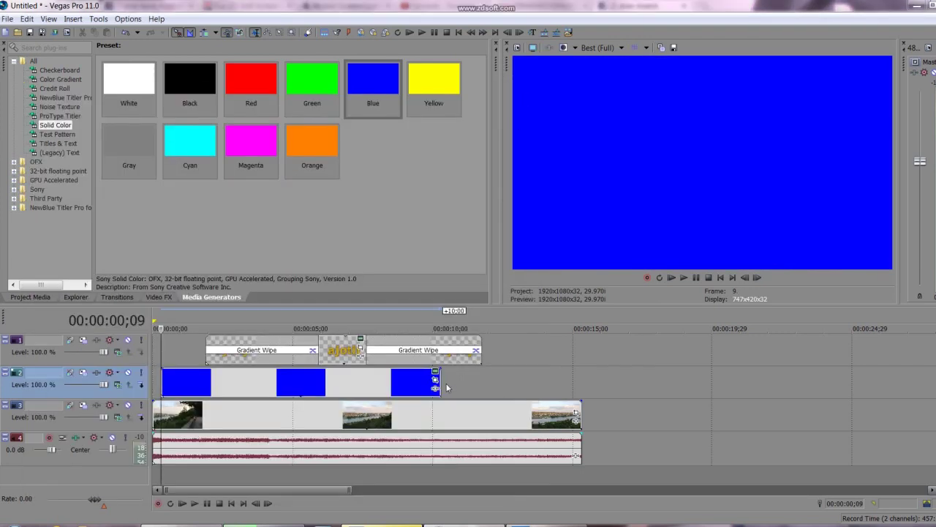
# Stretch the blue event from the timeline start to the footage end and fade out its end
pyautogui.moveTo(439, 382); pyautogui.dragTo(574, 376)
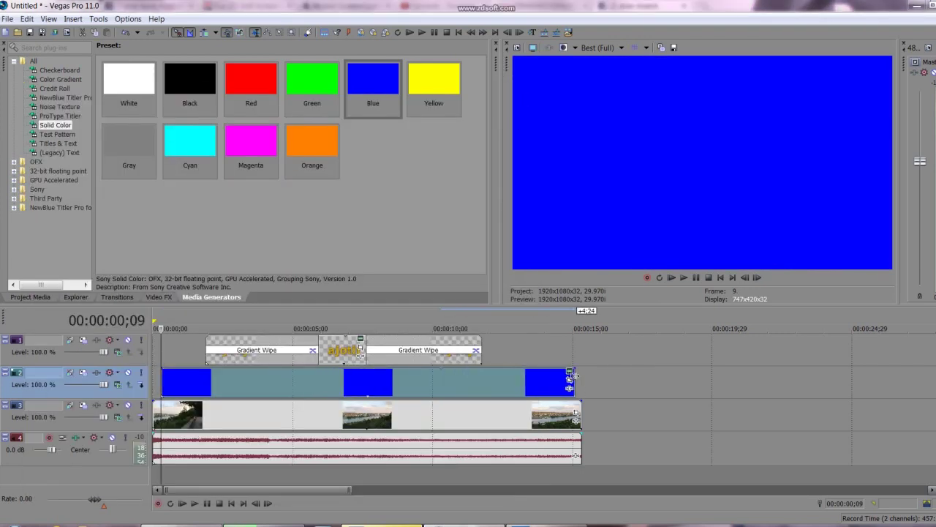
pyautogui.moveTo(162, 381); pyautogui.dragTo(202, 369)
pyautogui.moveTo(576, 369); pyautogui.dragTo(541, 380)
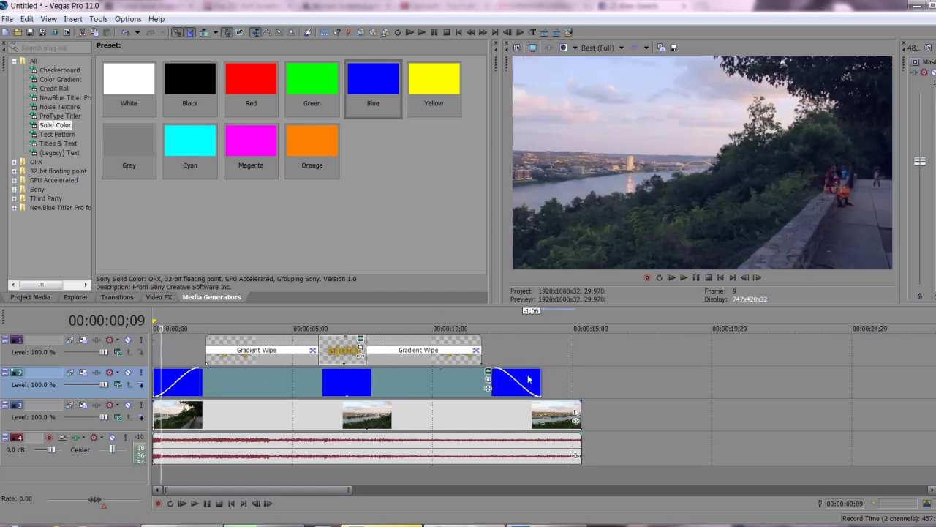
pyautogui.click(518, 363)
pyautogui.click(424, 381)
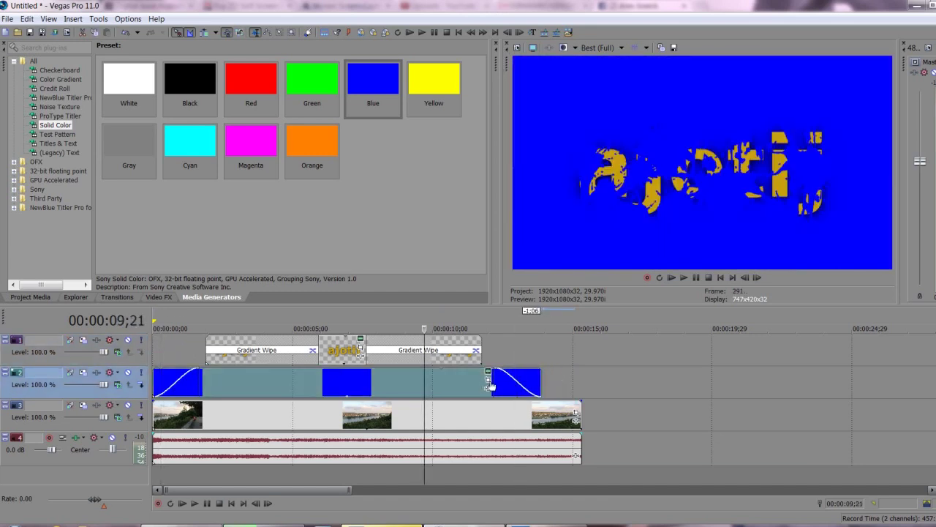
pyautogui.click(488, 379)
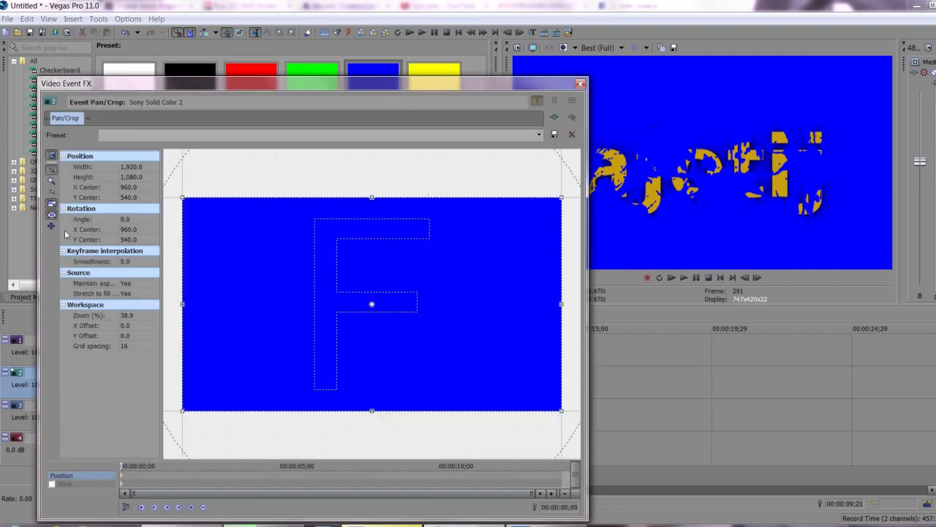
# Set Maintain aspect ratio and Stretch to fill to No, then crop the blue into a mid-frame band
pyautogui.click(128, 284)
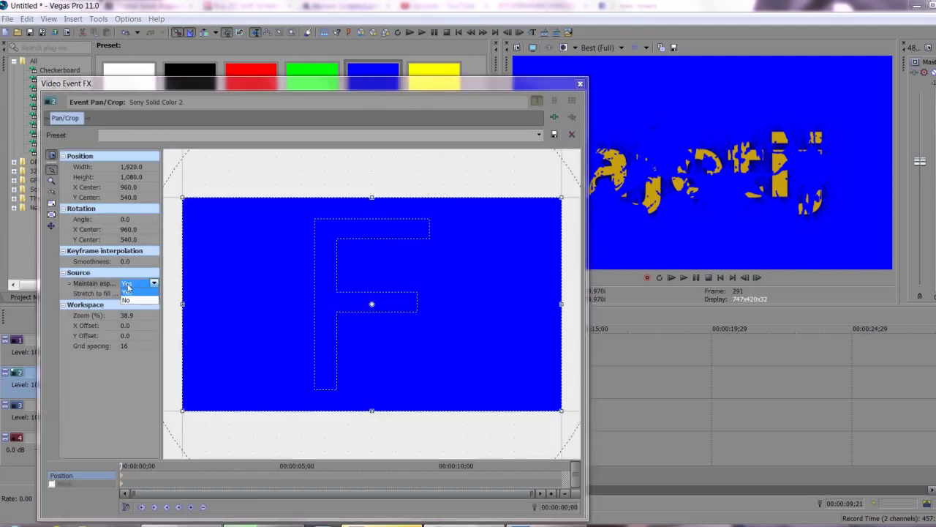
pyautogui.click(130, 300)
pyautogui.click(154, 293)
pyautogui.click(133, 310)
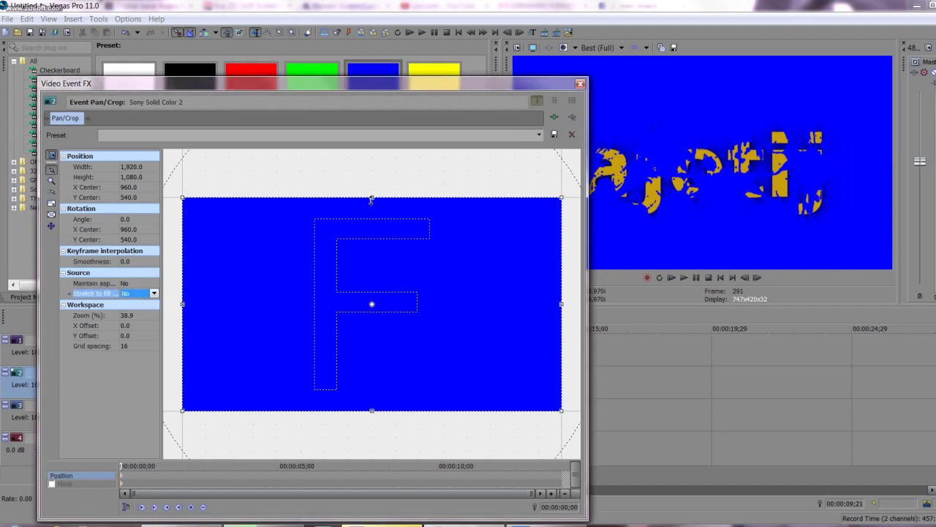
pyautogui.moveTo(372, 199); pyautogui.dragTo(357, 260)
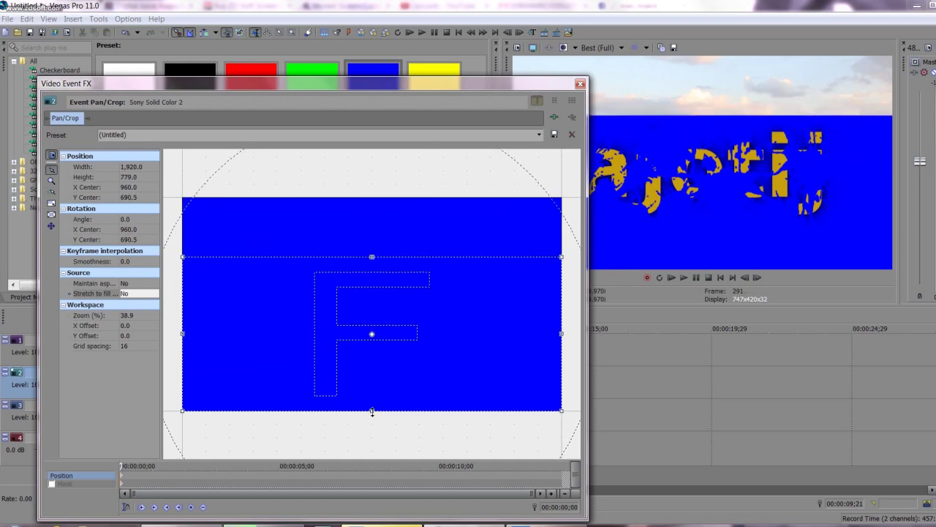
pyautogui.moveTo(372, 412); pyautogui.dragTo(370, 364)
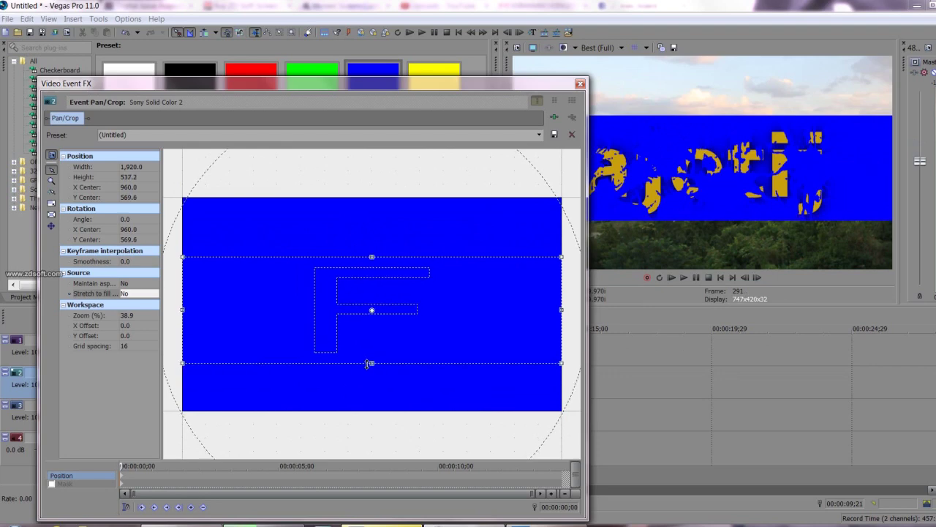
pyautogui.click(580, 83)
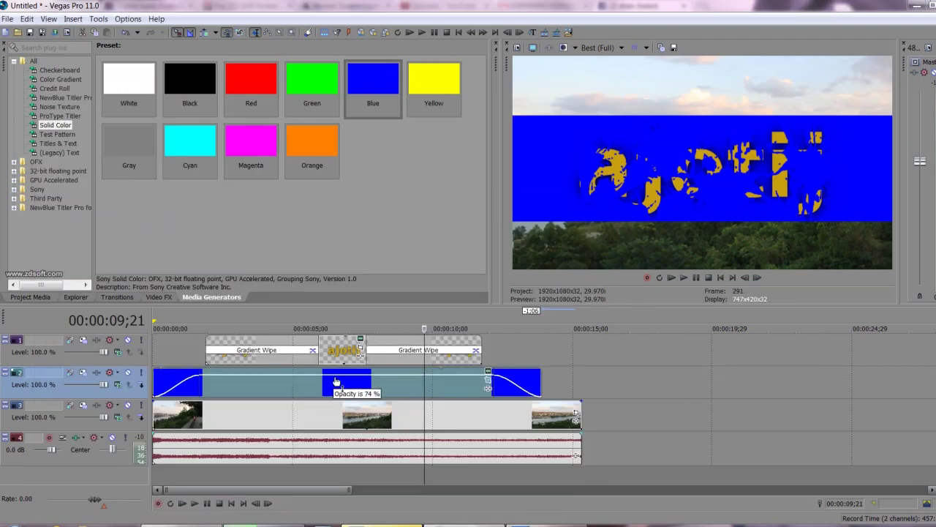
# Lower the blue band events' opacity to about 74% and 48% so the river shows through
pyautogui.moveTo(337, 374); pyautogui.dragTo(338, 378)
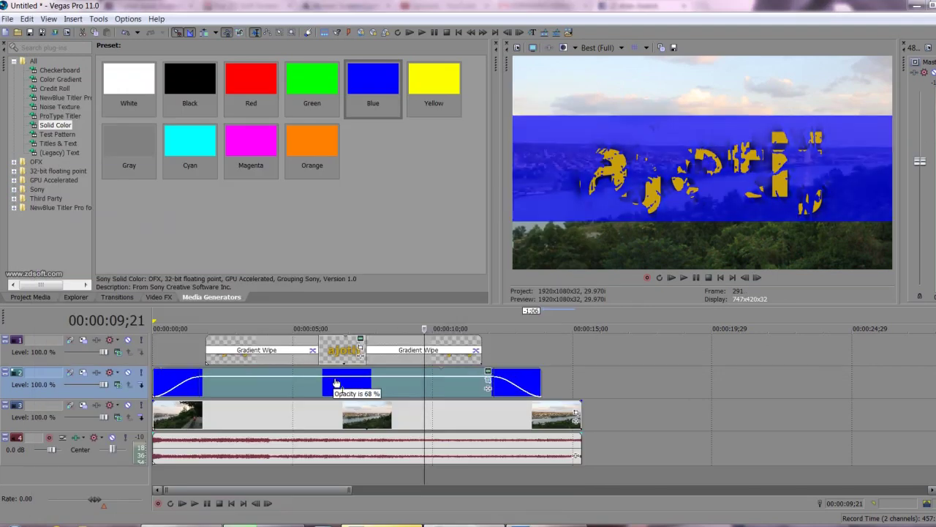
pyautogui.click(340, 417)
pyautogui.moveTo(333, 381); pyautogui.dragTo(336, 390)
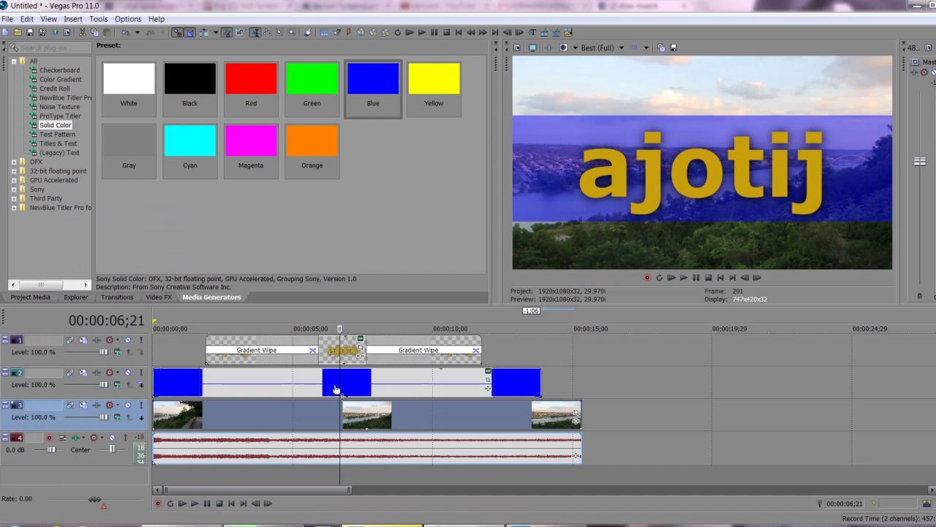
pyautogui.click(179, 362)
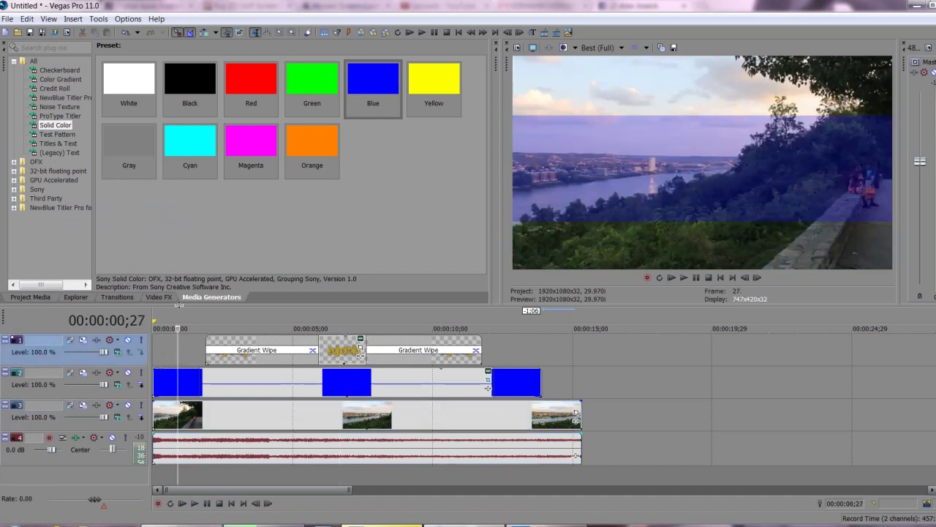
pyautogui.click(130, 295)
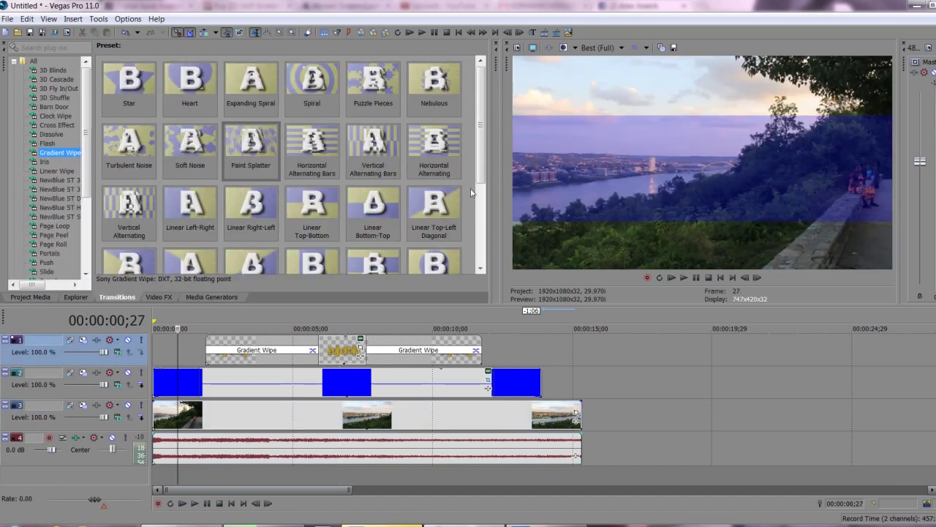
# Apply the Floral Growth gradient wipe to the first and last blue band events
pyautogui.moveTo(481, 179); pyautogui.dragTo(482, 253)
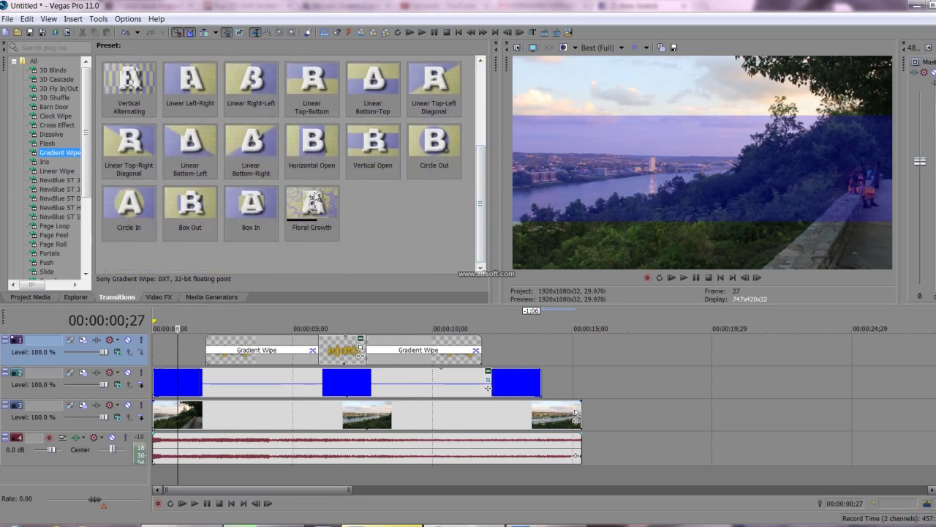
pyautogui.moveTo(316, 199); pyautogui.dragTo(297, 227)
pyautogui.moveTo(179, 393); pyautogui.dragTo(180, 388)
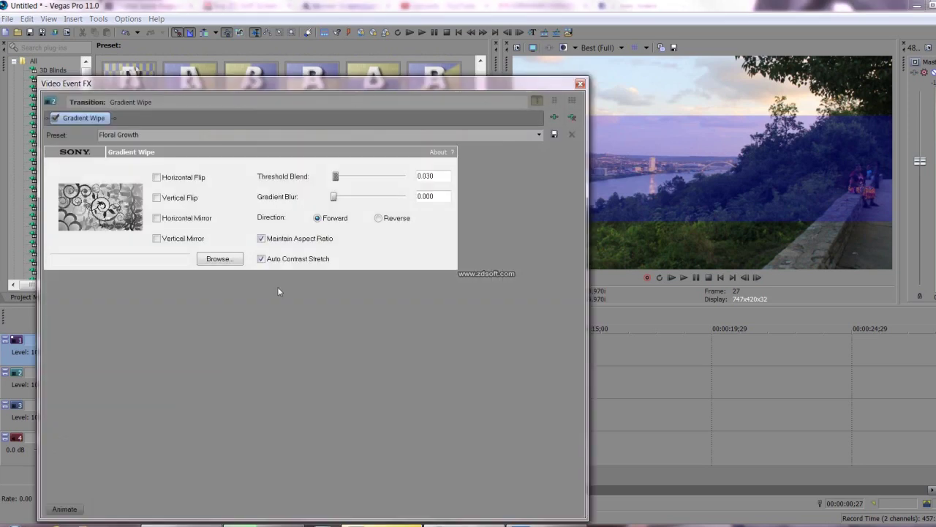
pyautogui.click(580, 84)
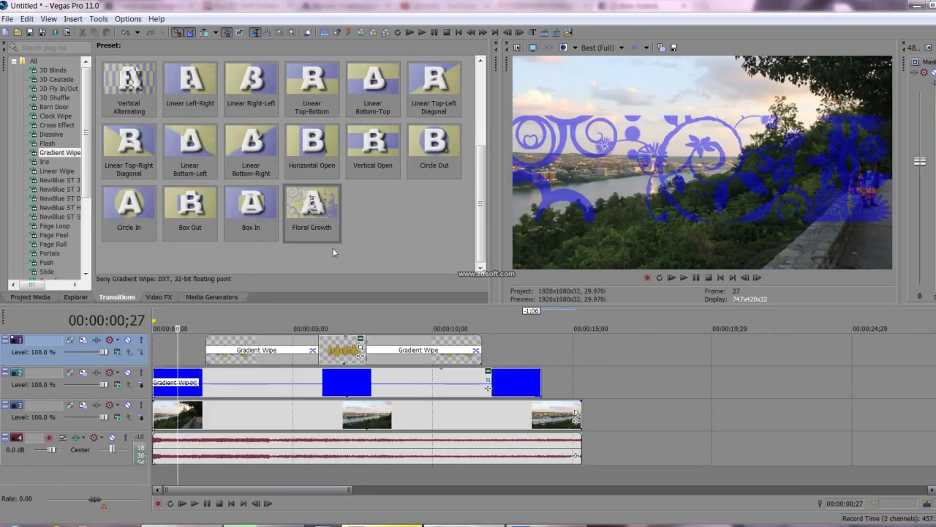
pyautogui.moveTo(520, 385); pyautogui.dragTo(523, 380)
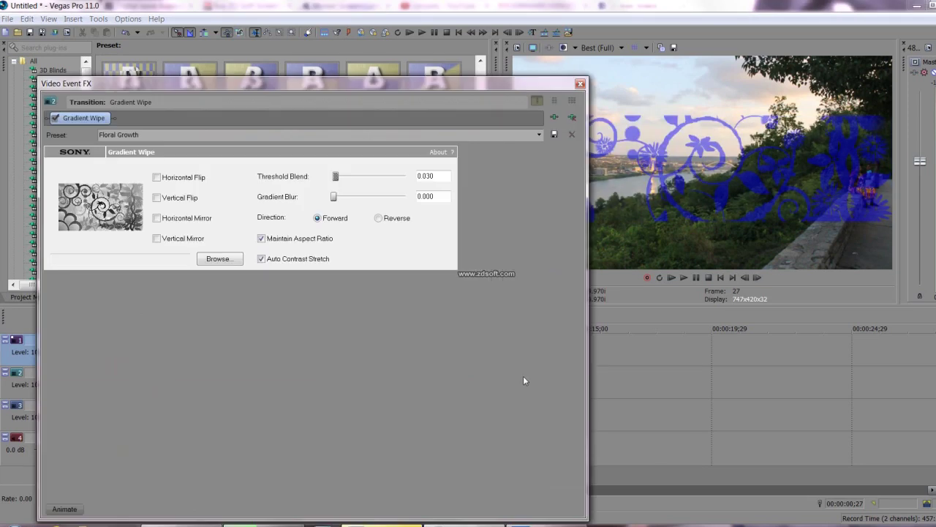
pyautogui.click(580, 84)
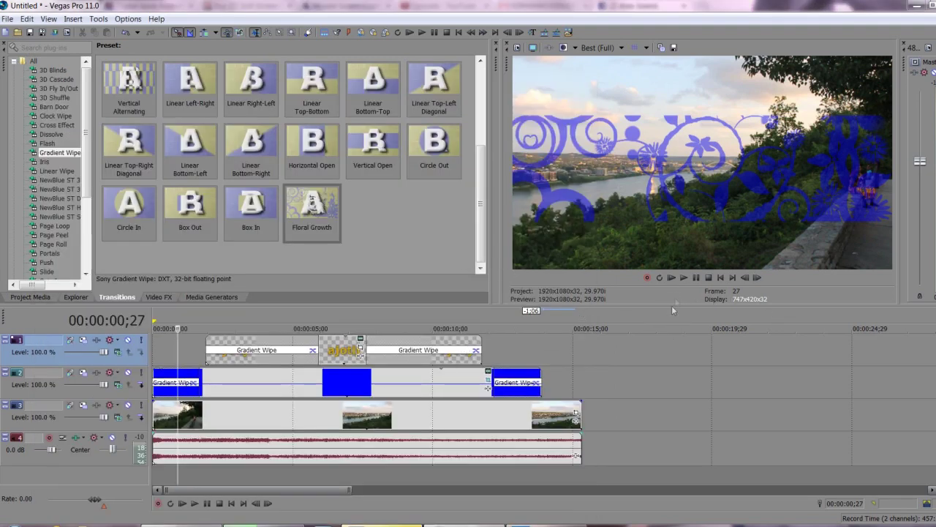
pyautogui.click(672, 279)
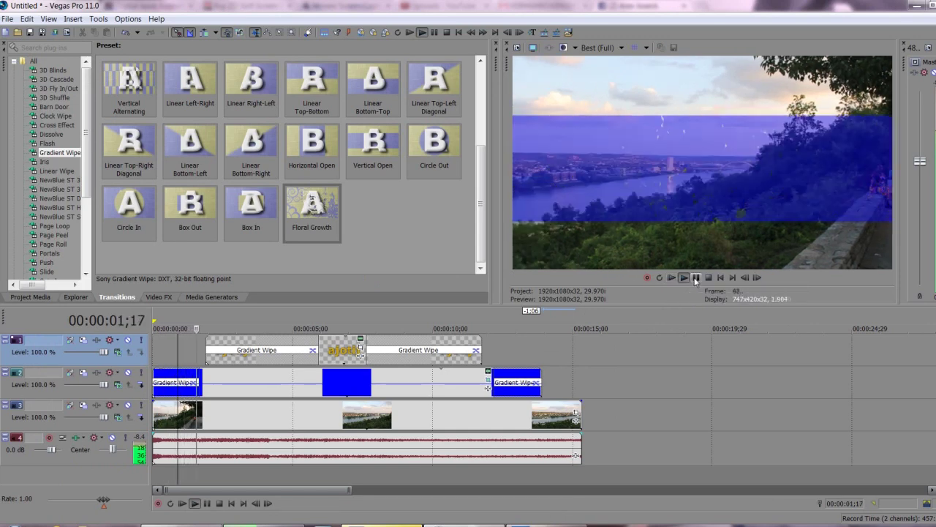
pyautogui.press('Return')
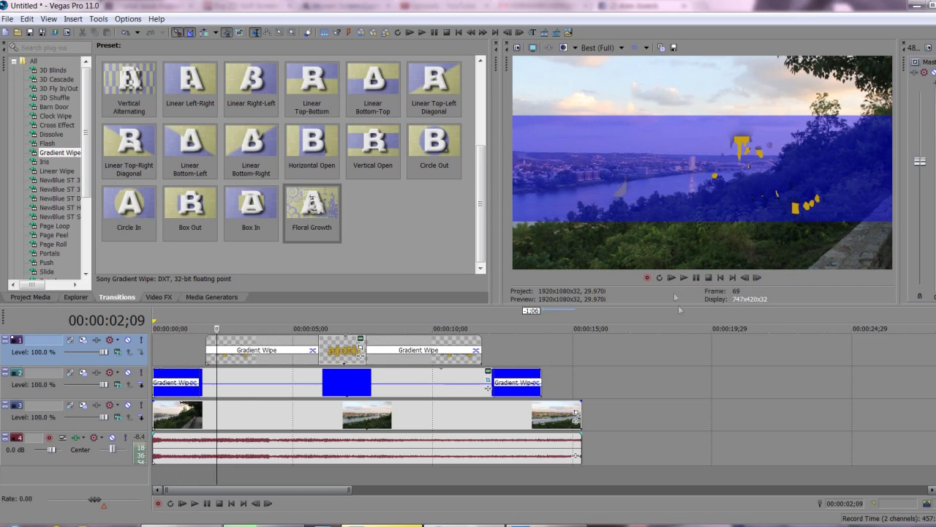
pyautogui.click(672, 282)
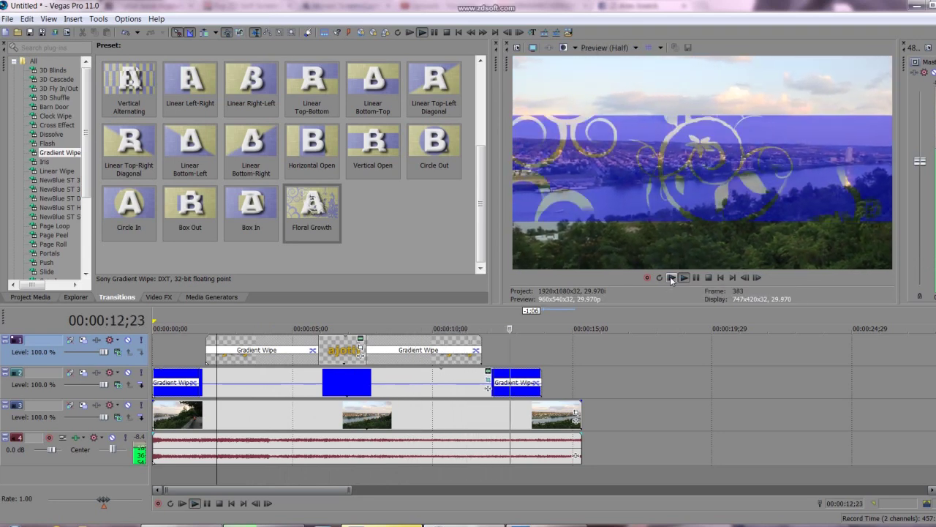
pyautogui.click(672, 279)
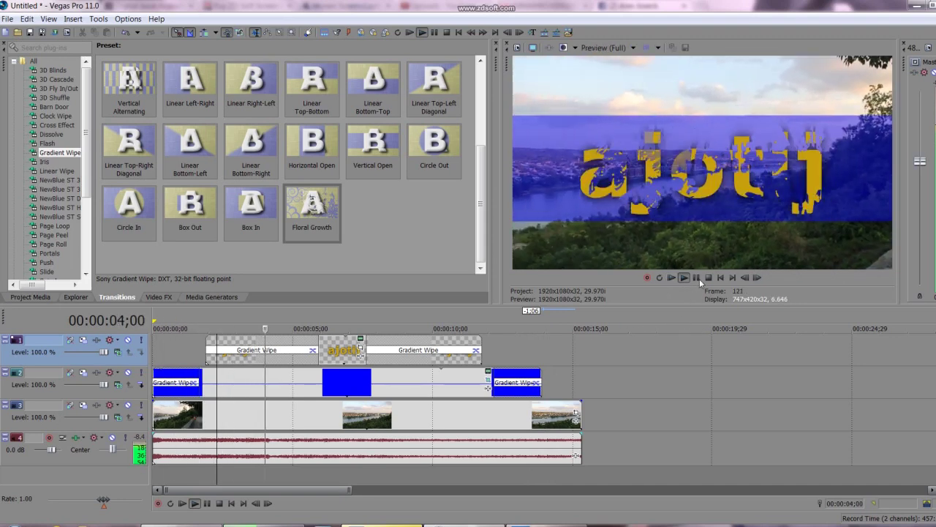
pyautogui.click(698, 277)
pyautogui.click(426, 406)
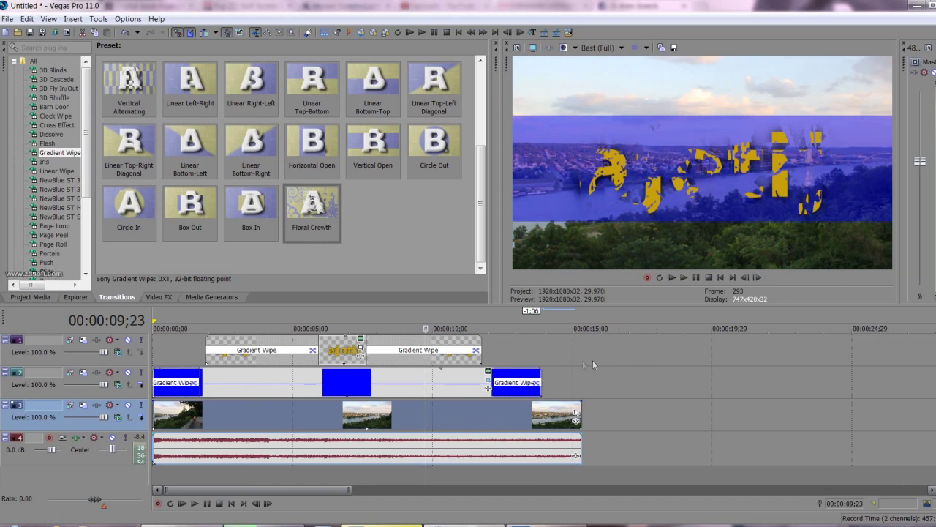
pyautogui.click(252, 396)
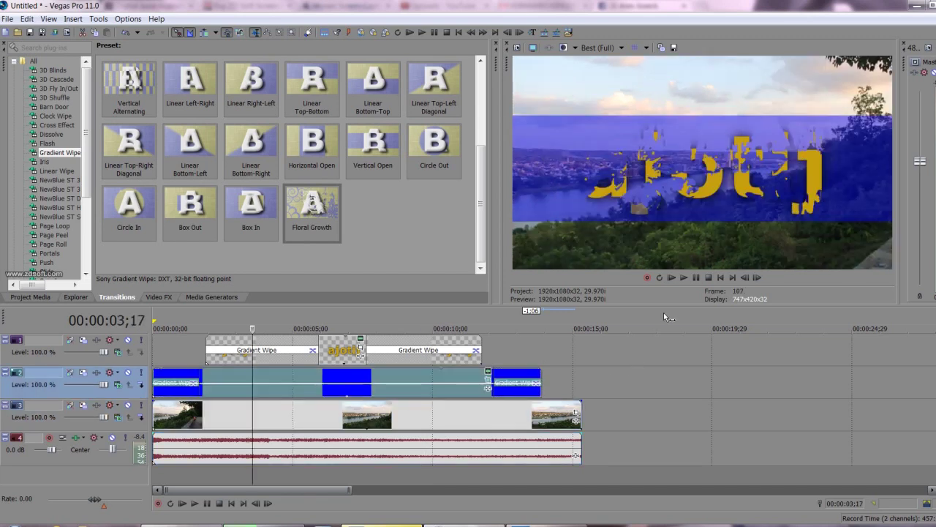
pyautogui.click(341, 397)
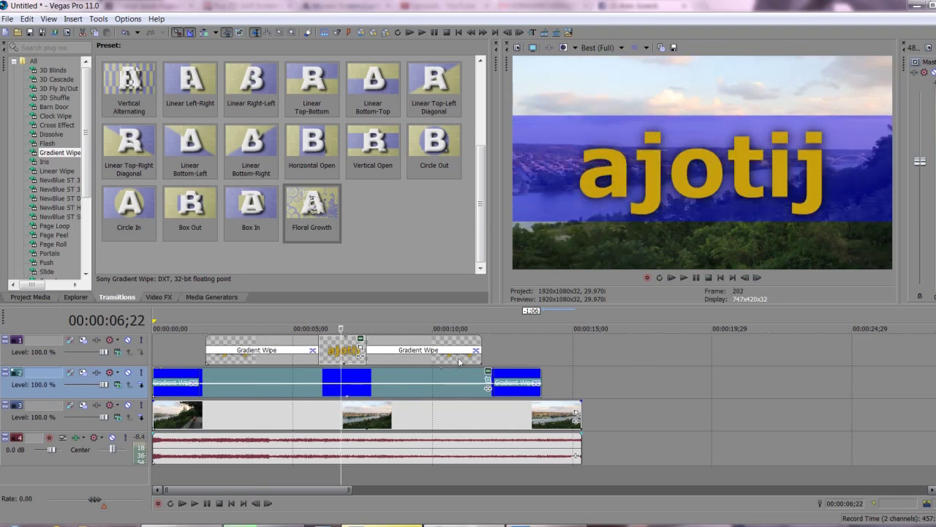
# Add an end Pan/Crop keyframe at 1,407.8 × 791.9 so the ajotij title enlarges
pyautogui.rightClick(336, 357)
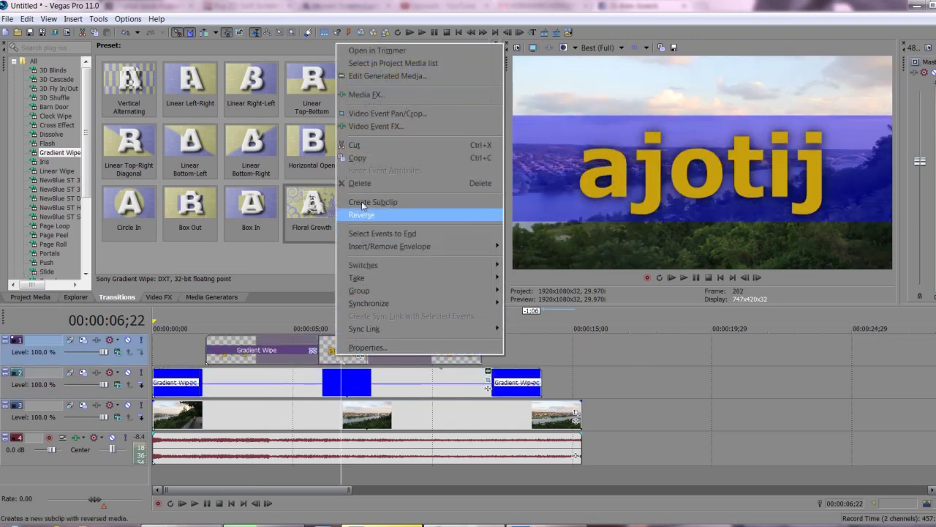
pyautogui.click(365, 113)
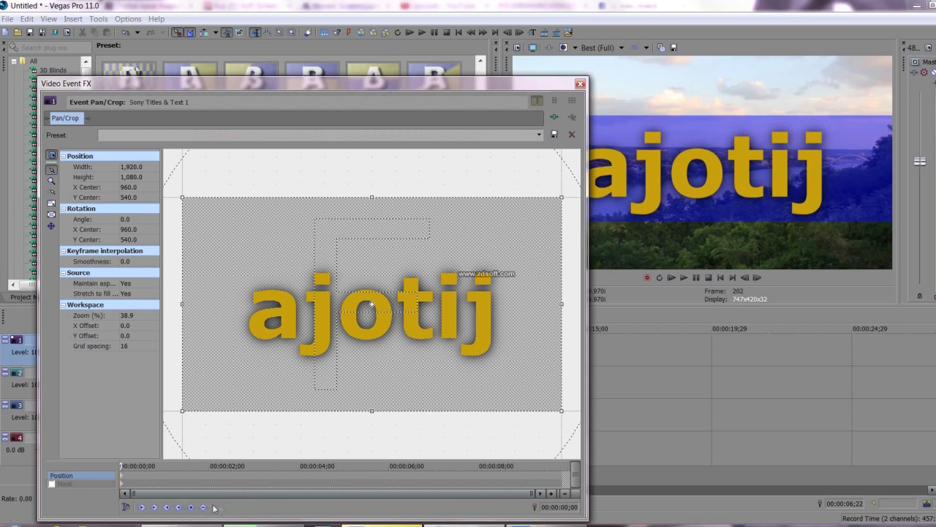
pyautogui.click(184, 508)
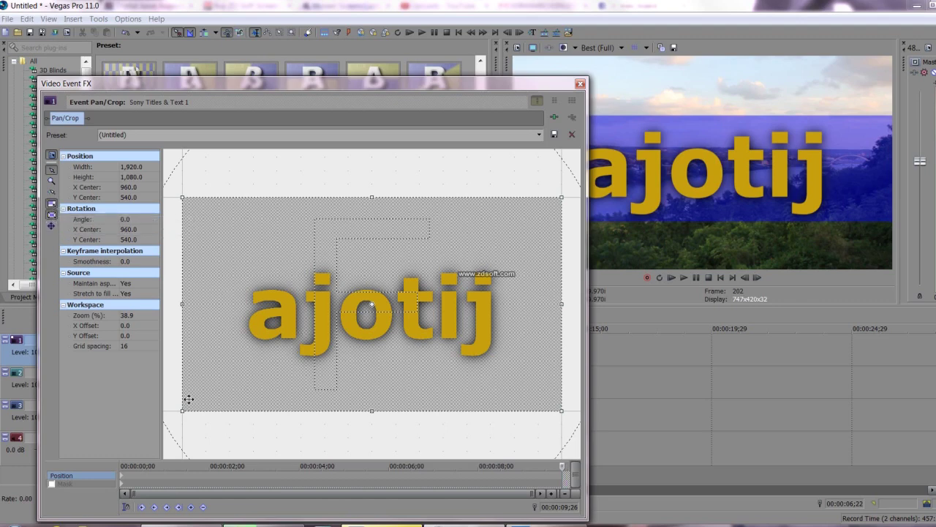
pyautogui.moveTo(181, 412); pyautogui.dragTo(215, 382)
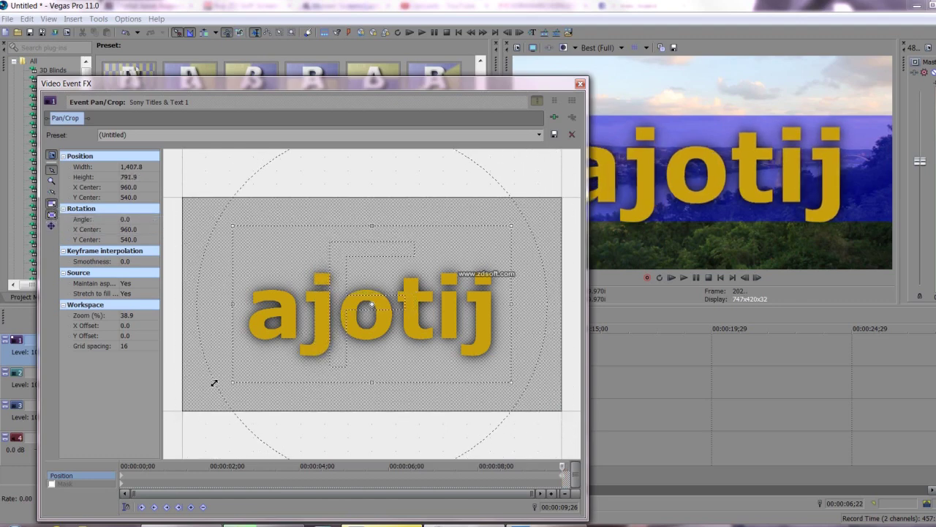
pyautogui.click(580, 83)
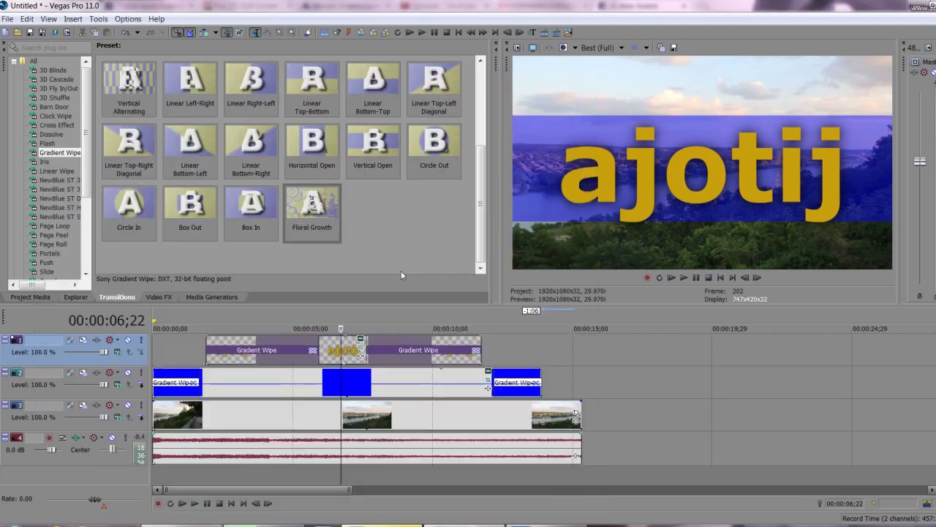
pyautogui.click(195, 350)
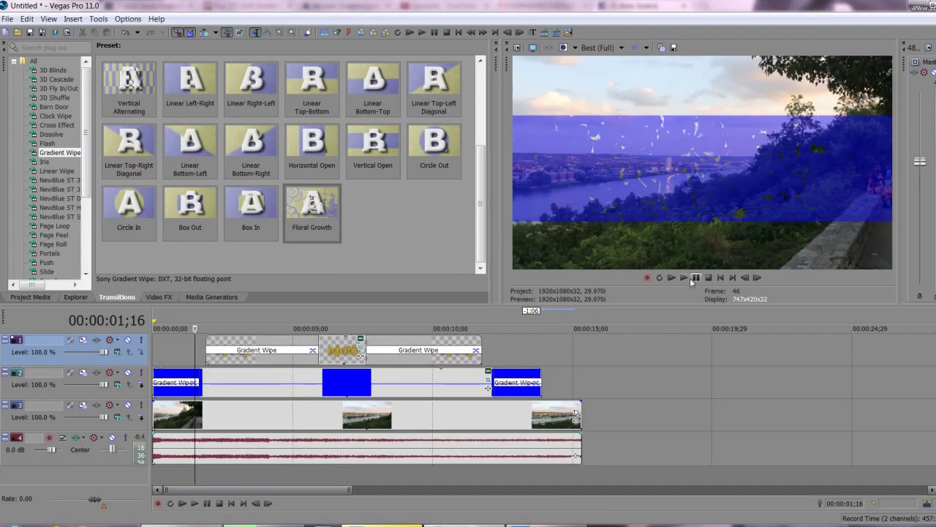
pyautogui.click(683, 277)
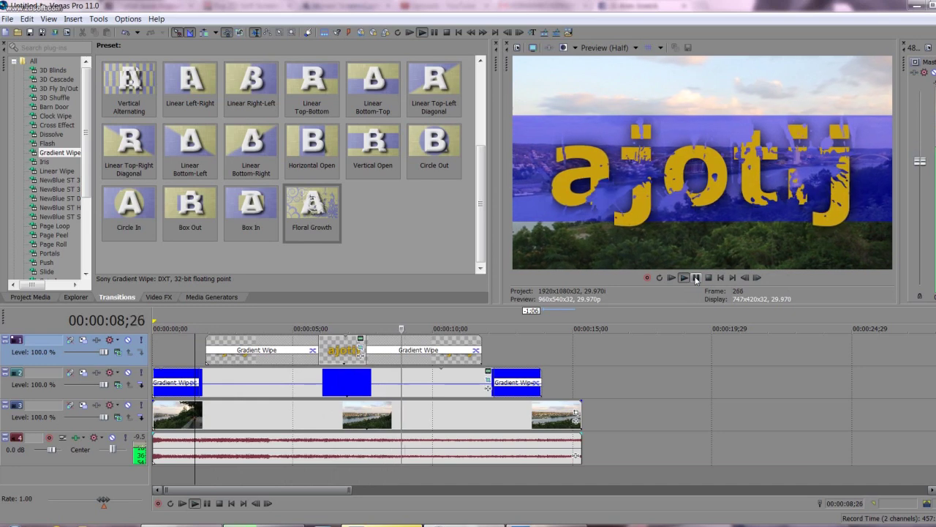
pyautogui.click(695, 278)
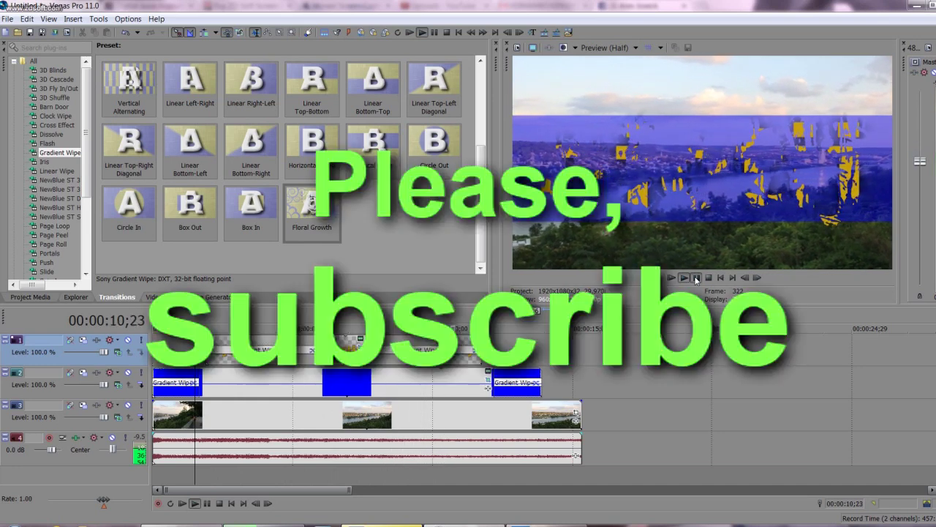